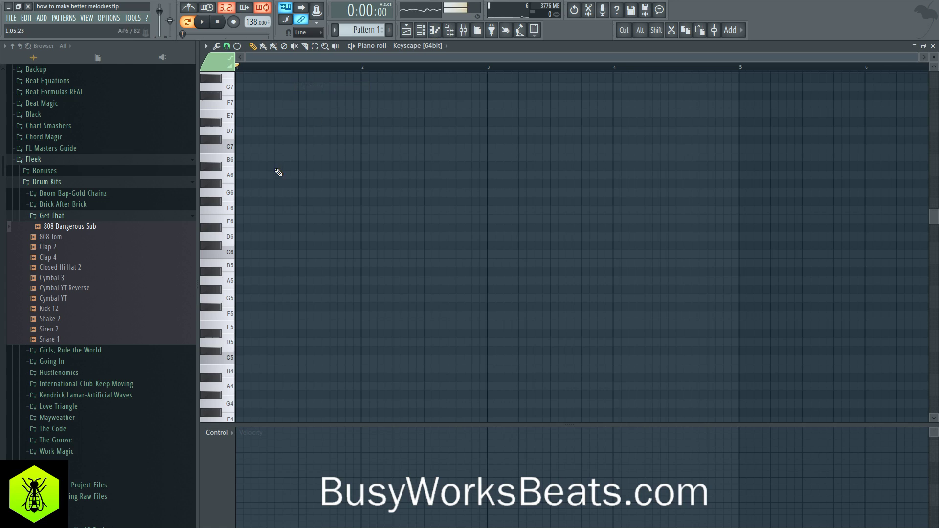
Step: Draw a narrow-range four-note melody across bar 1 on C#6, D#6, C6 and C#6, and play it back
left_click(245, 192)
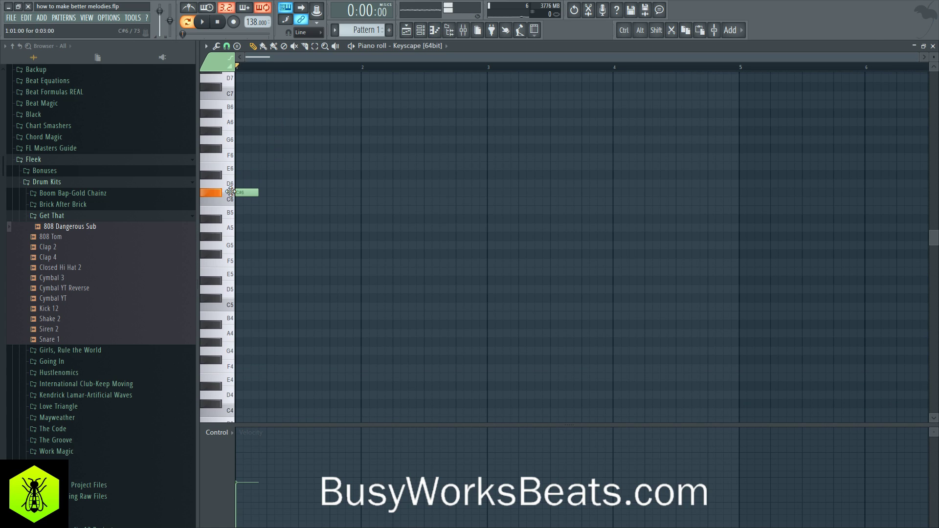
left_click(268, 174)
left_click(301, 201)
left_click(339, 185)
key("space")
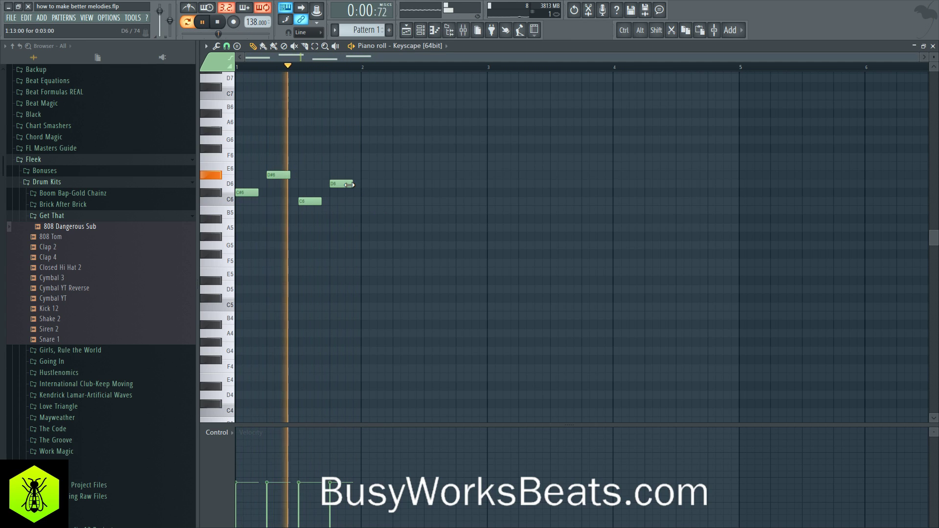
left_click_drag(346, 185, 346, 194)
key("space")
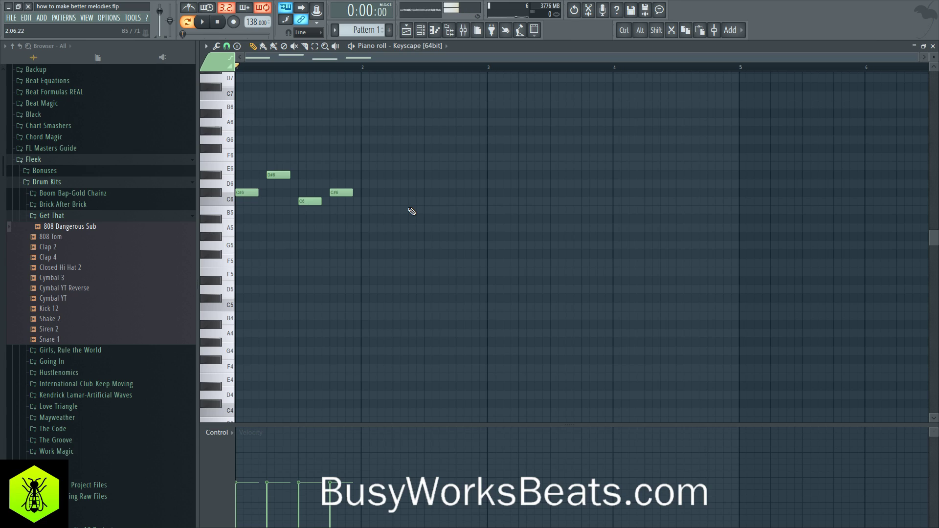
Step: Delete the four-note melody, and turn on the metronome and listen to its beat on the empty pattern
left_click_drag(411, 209, 237, 153)
key("Delete")
key("ctrl+m")
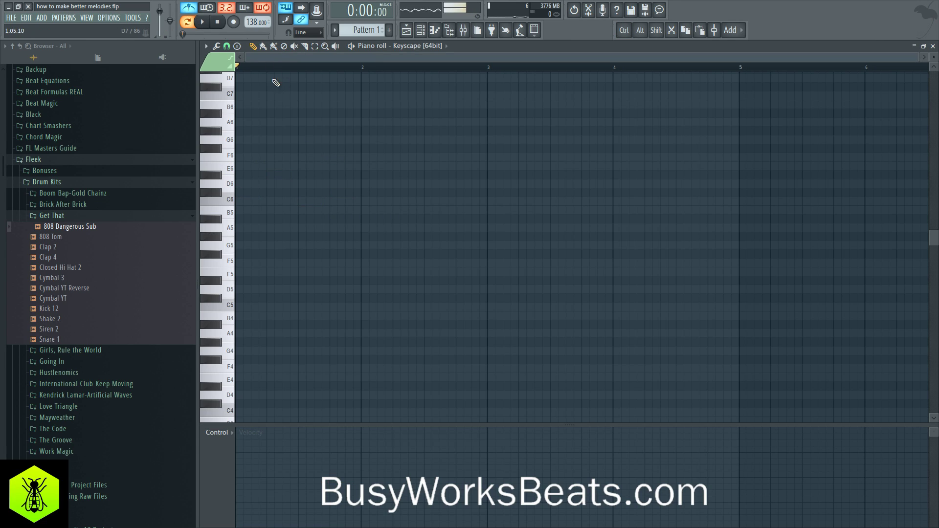
key("space")
key("space")
key("space")
key("space")
Step: Arm recording, run a test pass over the empty pattern with the metronome, and disarm recording
left_click(233, 22)
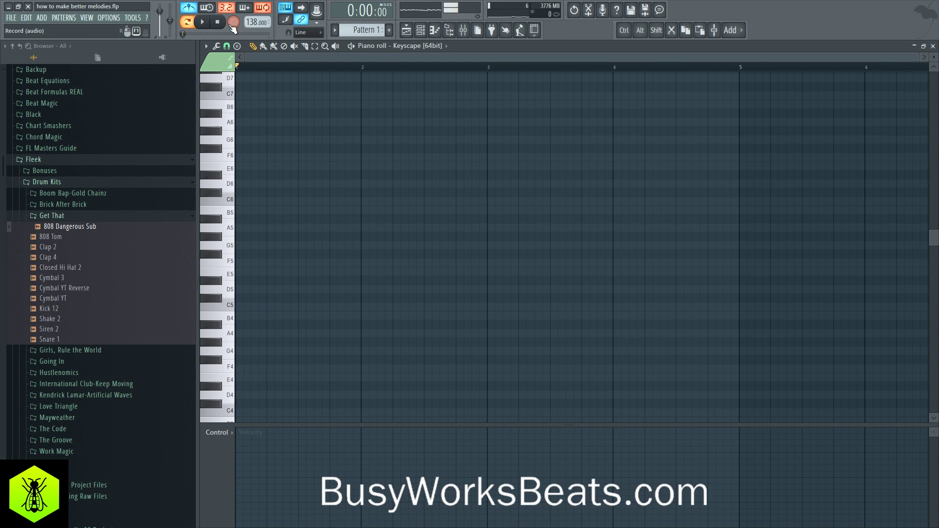
left_click(476, 317)
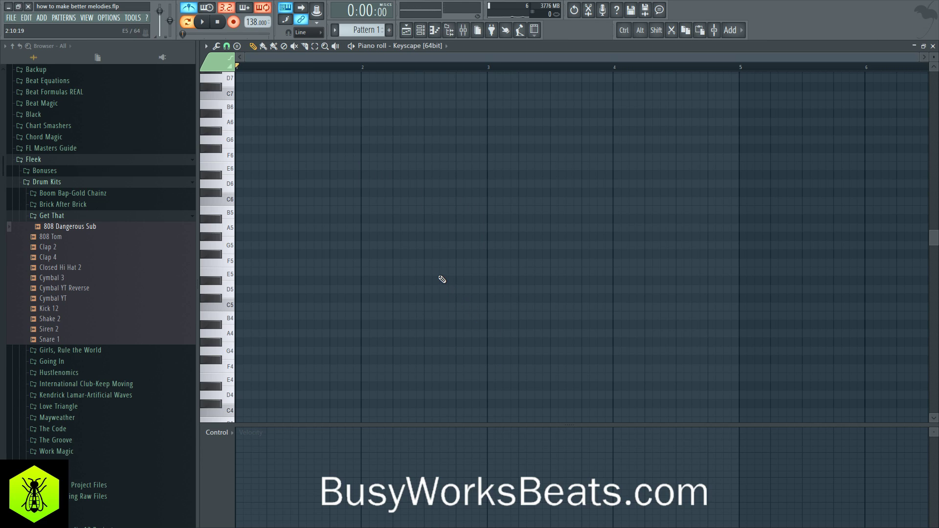
key("space")
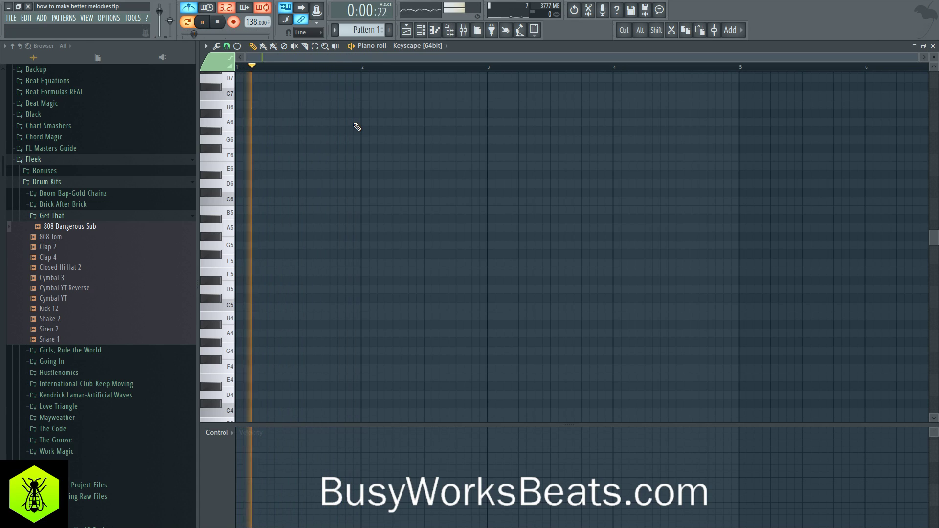
key("space")
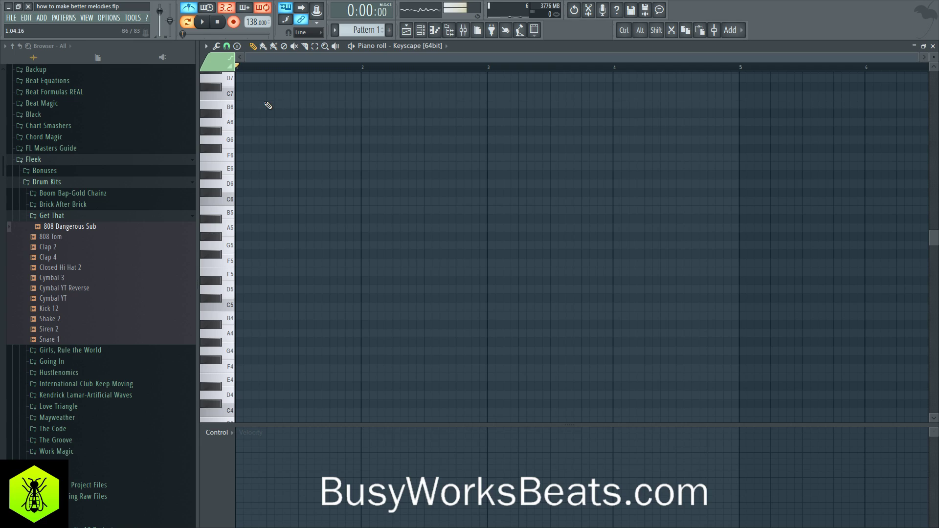
left_click(233, 22)
Step: Turn off loop recording and set the piano roll snap to 1/2 step
left_click(269, 12)
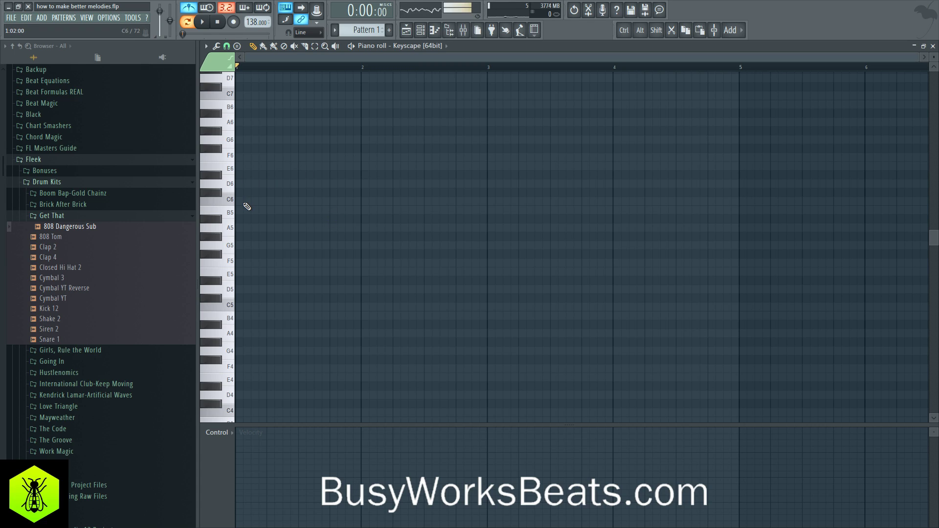
left_click(226, 46)
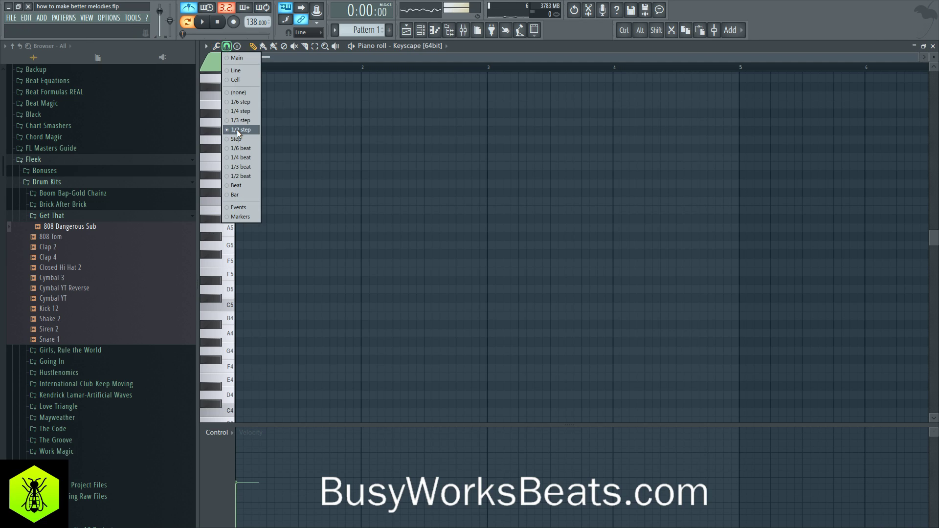
left_click(239, 134)
Step: Draw a C6 note on the last beat of bar 1, try D6 and E6 as the following note, and delete these trial notes
left_click_drag(264, 201, 343, 202)
left_click(361, 183)
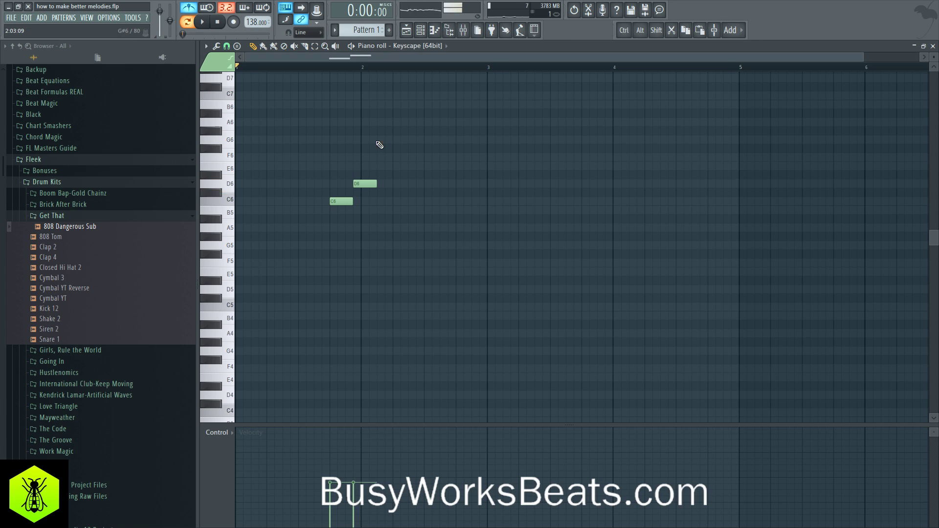
right_click(366, 182)
key("space")
left_click(367, 166)
key("space")
right_click(369, 167)
right_click(344, 201)
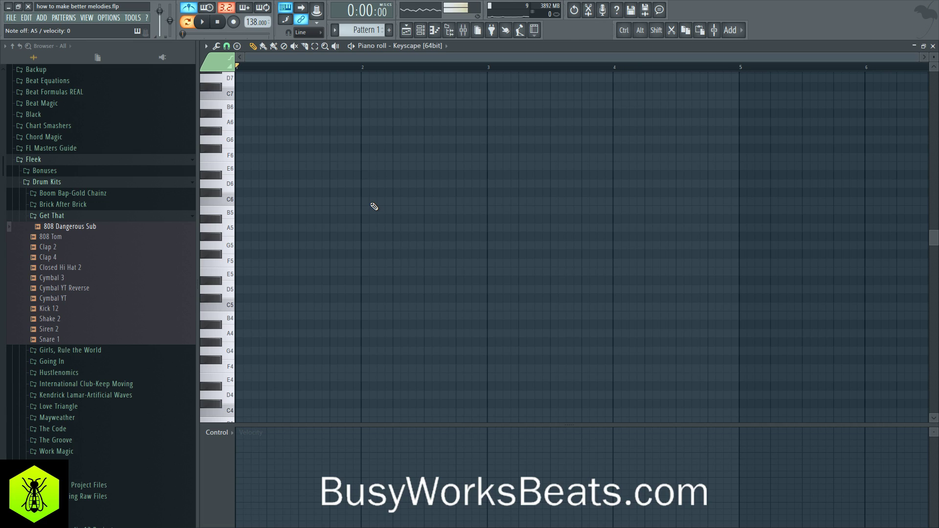
Step: Draw one-beat notes G5, C6, G6 and D6 on the four beats of bar 1 and play them back
left_click(242, 245)
key("space")
key("space")
left_click_drag(258, 244, 263, 245)
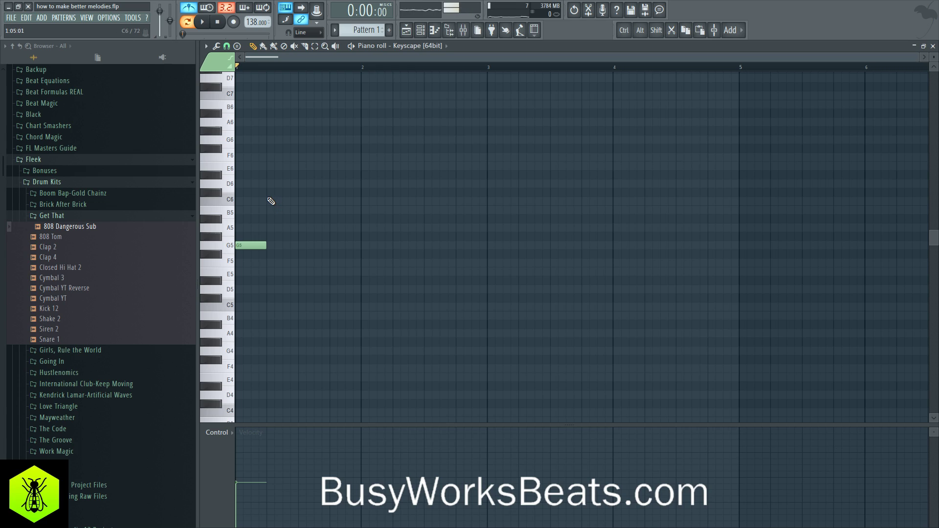
left_click(271, 201)
left_click(303, 140)
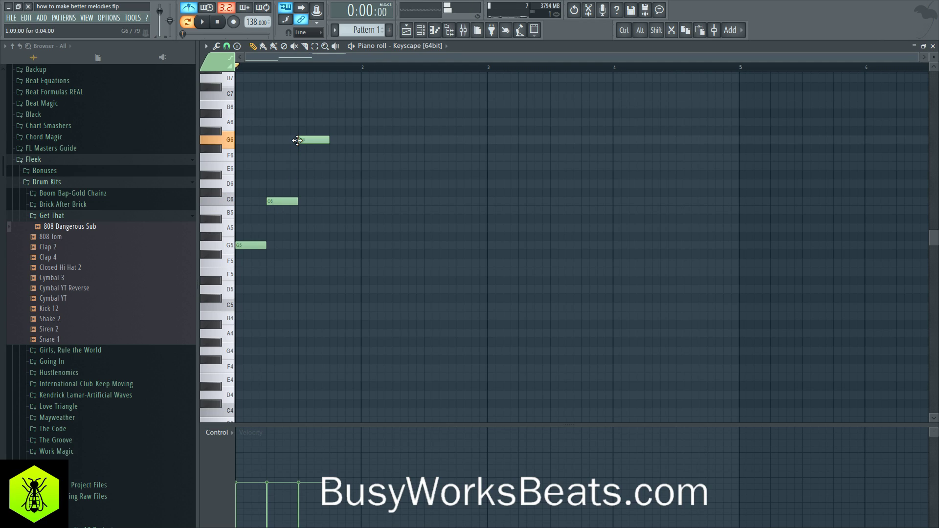
left_click(332, 183)
key("space")
key("space")
Step: Continue the melody with one-beat notes E6, B6, E6 and A6 on the four beats of bar 2, and play it
left_click_drag(362, 177, 361, 167)
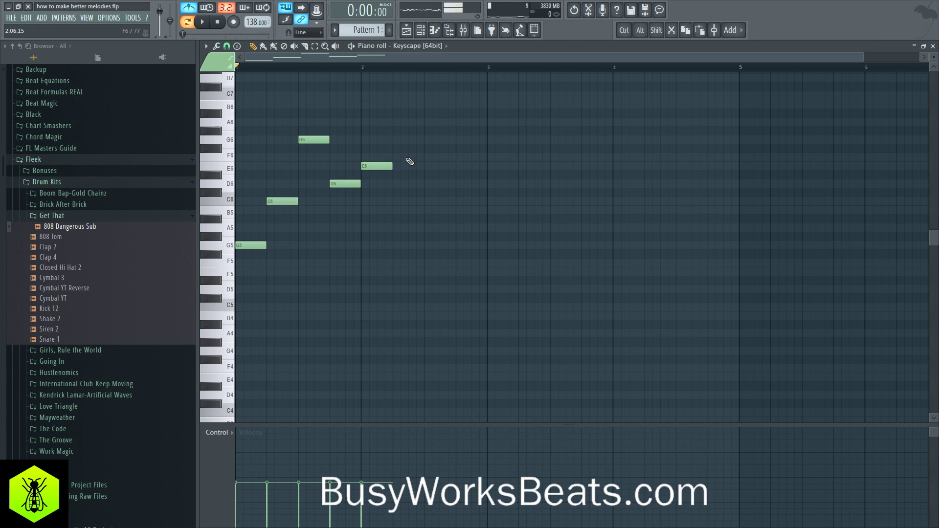
left_click_drag(395, 113, 395, 103)
key("space")
left_click(427, 166)
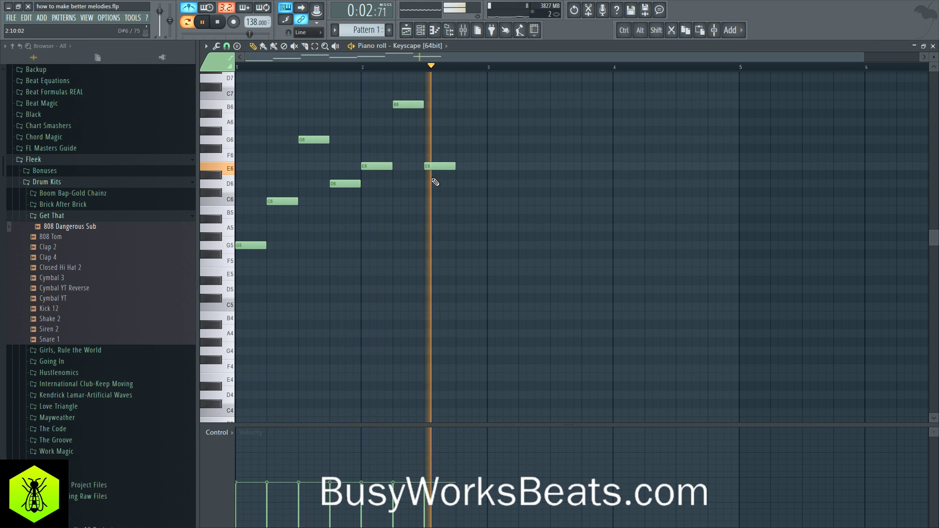
key("space")
left_click_drag(456, 158, 454, 119)
scroll(377, 257, "up", 3)
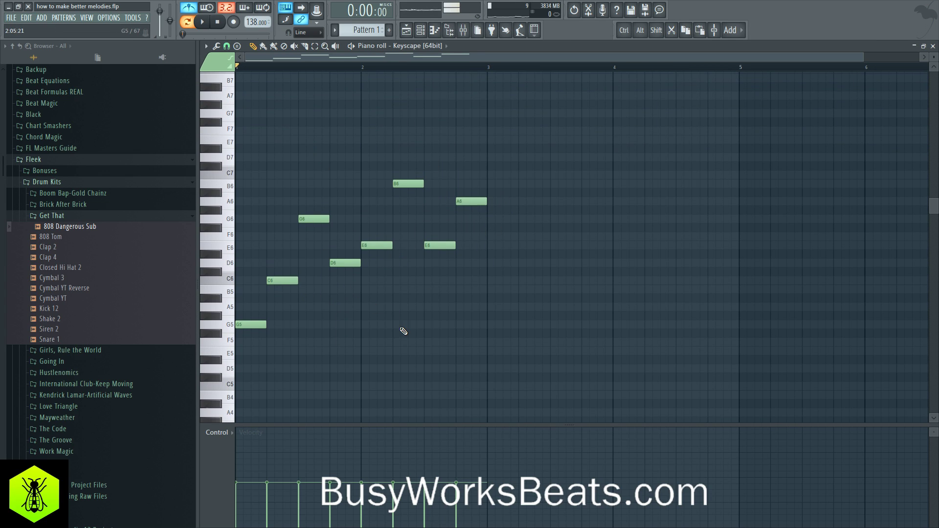
key("space")
key("space")
Step: Highlight the melody's high notes G6, B6 and A6 and audition keys from G5 to F6 to examine the melody's range
left_click_drag(310, 220, 311, 202)
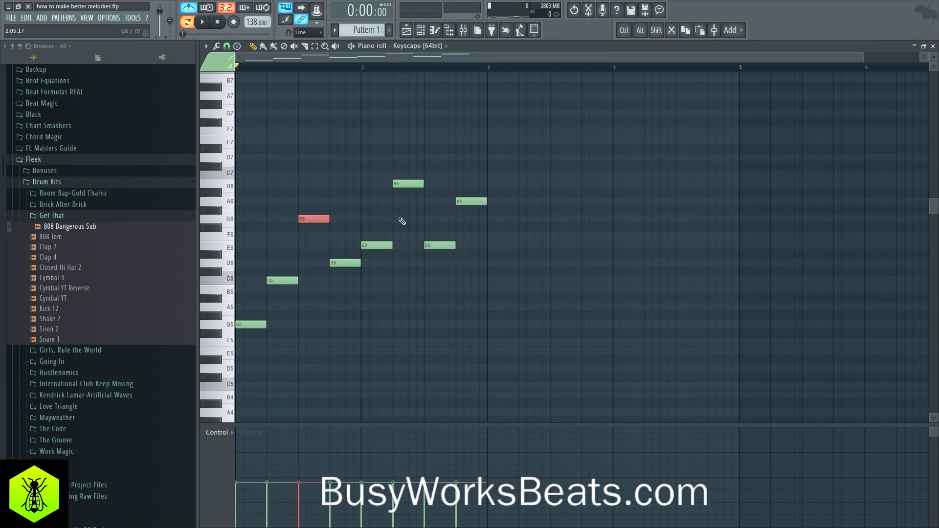
left_click_drag(489, 222, 405, 171, "ctrl+shift")
left_click(375, 204)
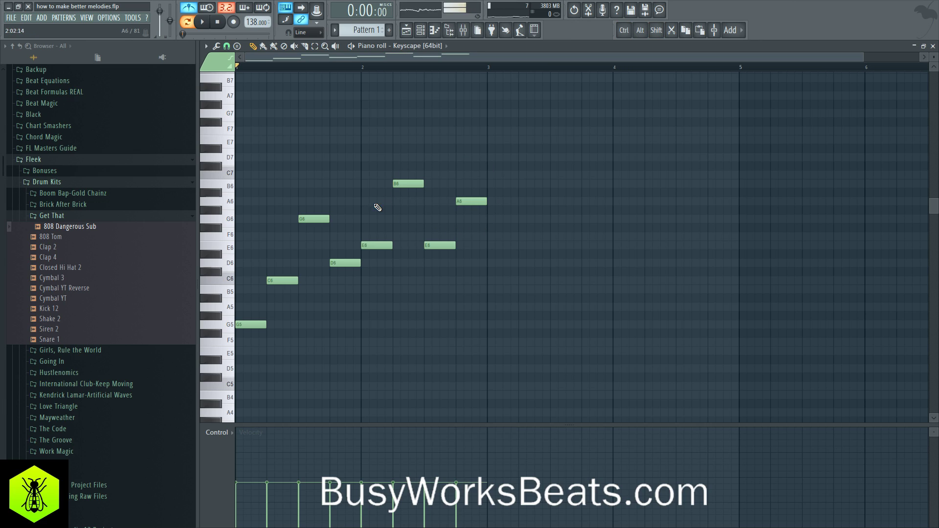
left_click(229, 313)
left_click(232, 326)
left_click(230, 307)
left_click(231, 236)
left_click(223, 327, "ctrl")
left_click(576, 312, "ctrl")
Step: Stack one-beat reference notes G5, A5, B5, C6, D6, E6, F6 and G6 at the start of bar 3
left_click(493, 325)
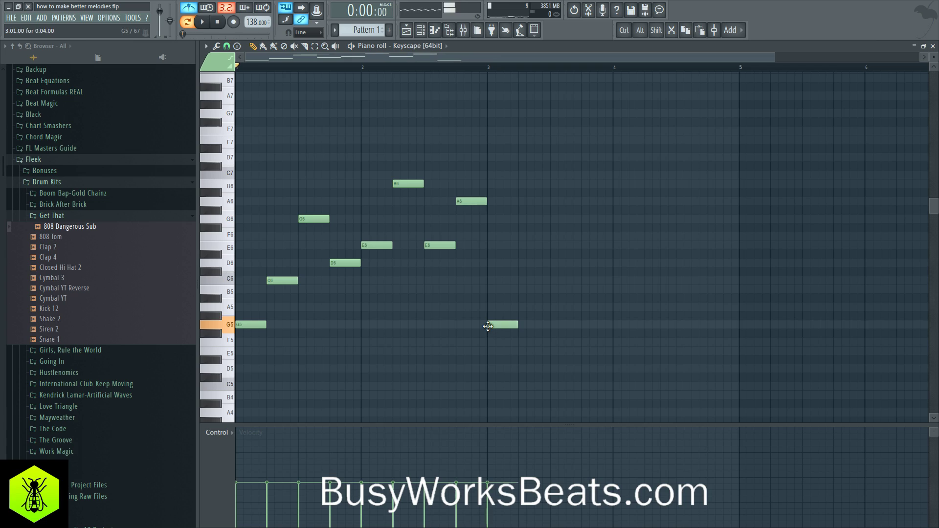
left_click(490, 306)
left_click(489, 289)
left_click(489, 280)
left_click(489, 263)
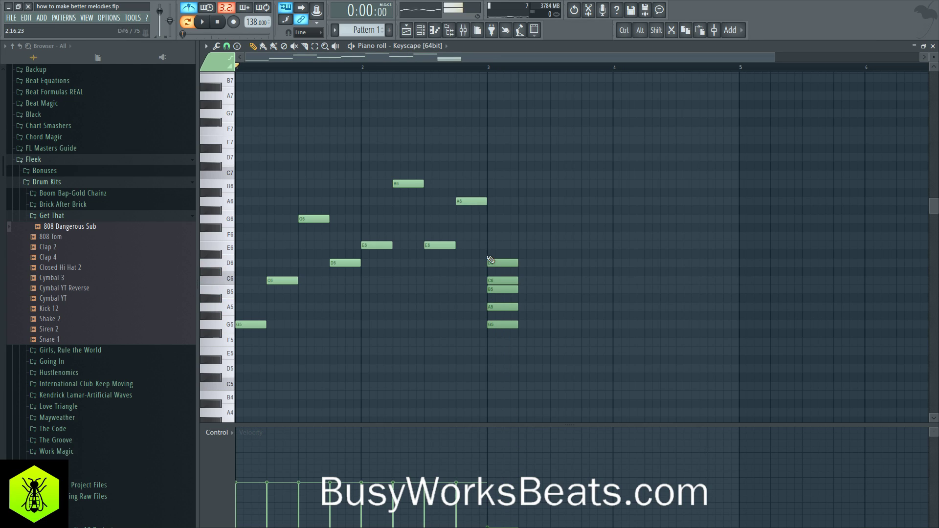
left_click(489, 245)
left_click(490, 236)
left_click(490, 219)
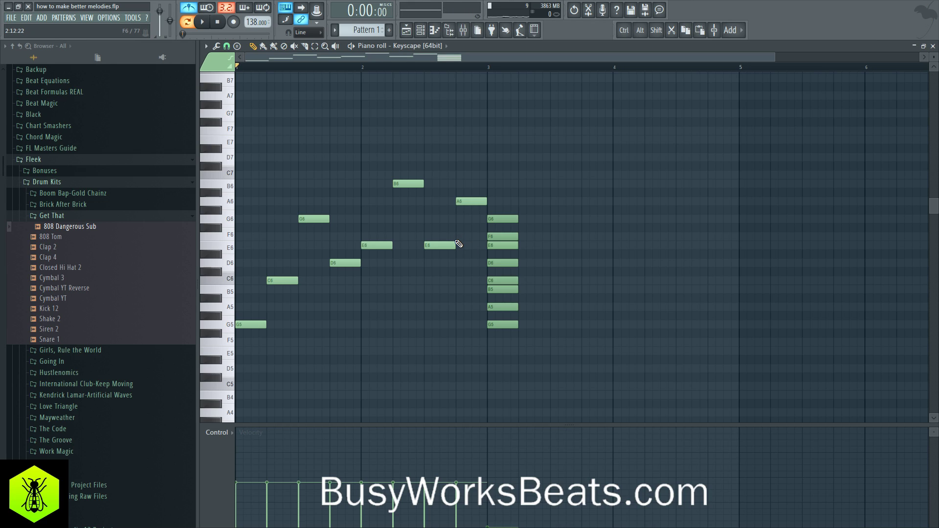
Step: Transpose the B6 and A6 notes in bar 2 down one octave and play the melody
left_click_drag(461, 221, 402, 155)
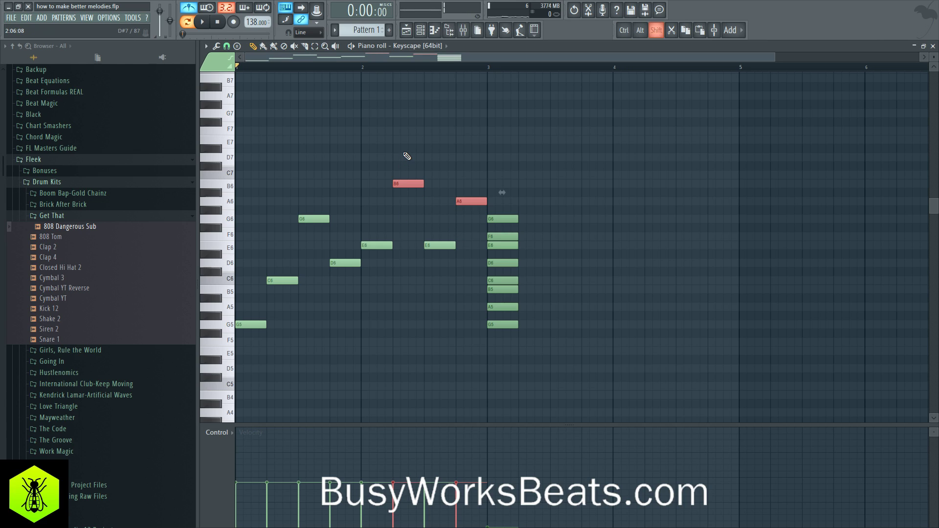
key("ctrl+Down")
key("ctrl+d")
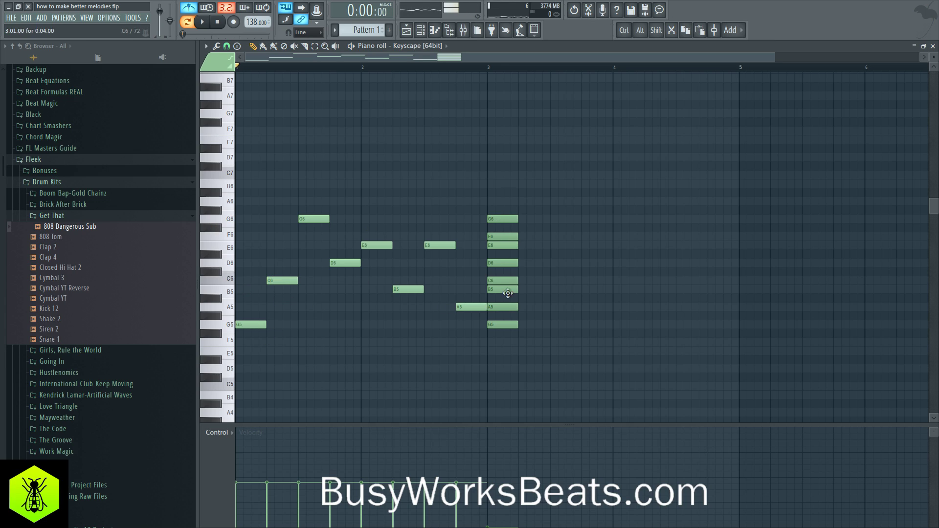
key("space")
key("space")
key("space")
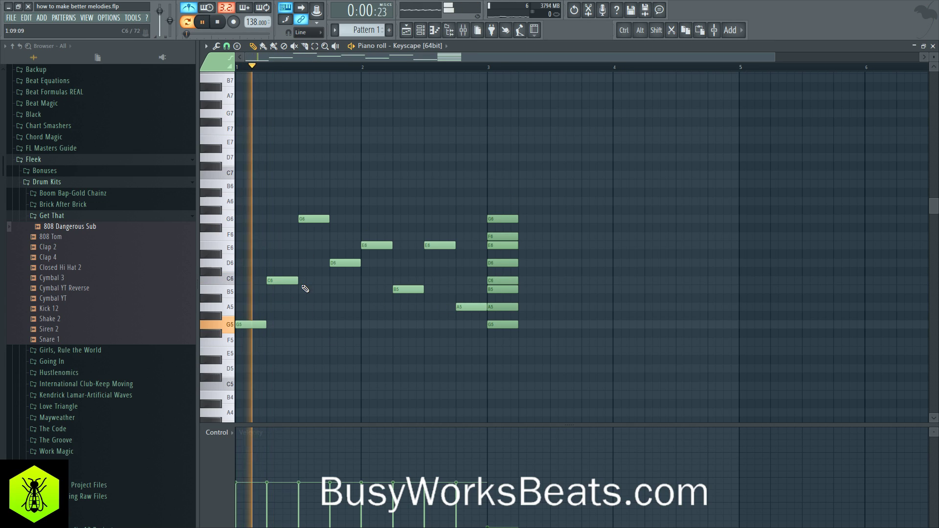
key("space")
key("space")
Step: Move the G6 note in bar 1 half a beat earlier and shorten the C6 before it to half a beat
left_click_drag(302, 219, 286, 219)
key("space")
left_click_drag(297, 280, 282, 278)
key("space")
key("space")
Step: Rework the first half of bar 2 into four half-beat notes E6, F6, E6 and D6, removing the B5 note
left_click_drag(388, 246, 377, 246)
left_click(380, 237)
key("space")
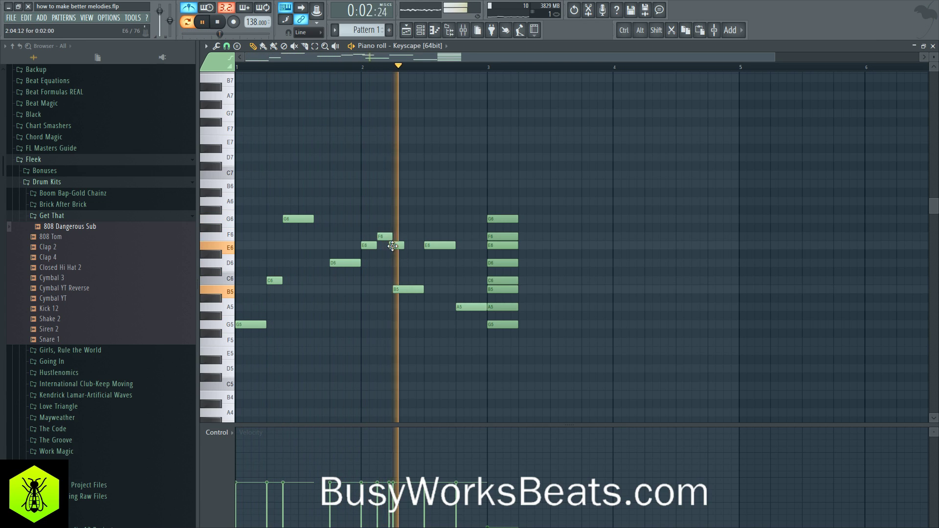
key("space")
left_click_drag(393, 247, 407, 268)
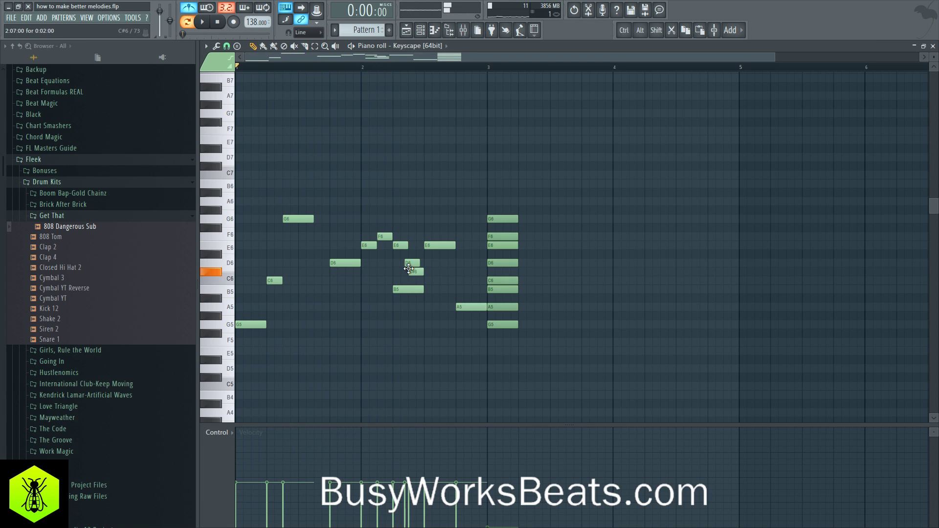
right_click(408, 289)
left_click_drag(411, 261, 414, 262)
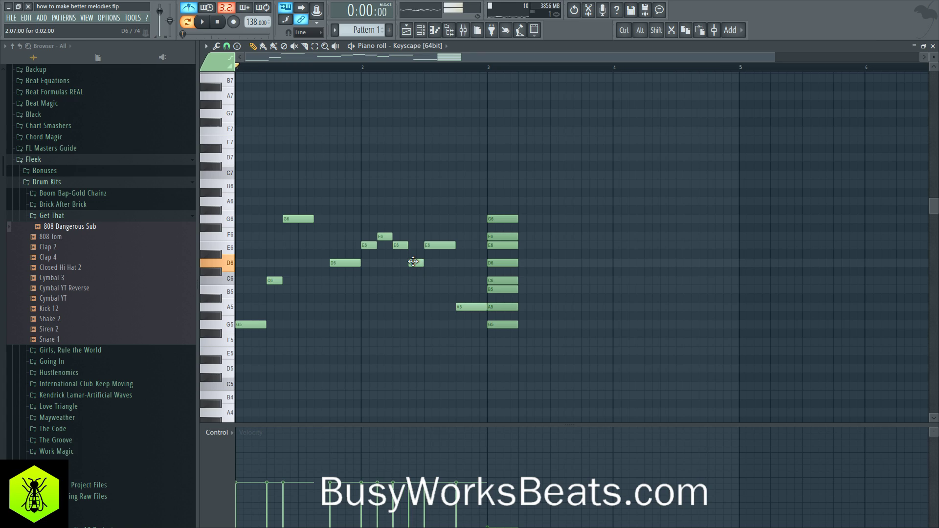
Step: Replace the E6 and A5 notes in the second half of bar 2 with one two-beat C6 note, and play the melody
left_click(430, 280)
key("space")
left_click_drag(434, 281, 477, 288)
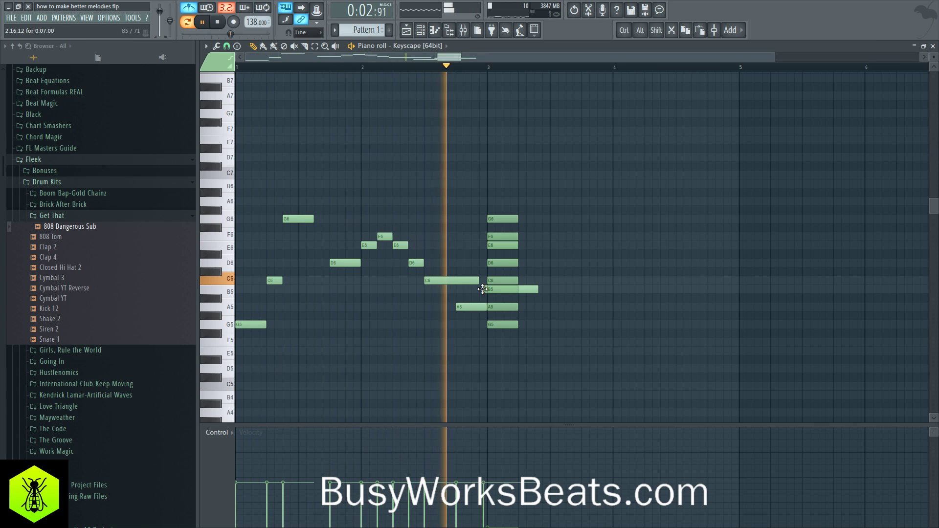
right_click(474, 307)
left_click_drag(479, 281, 486, 281)
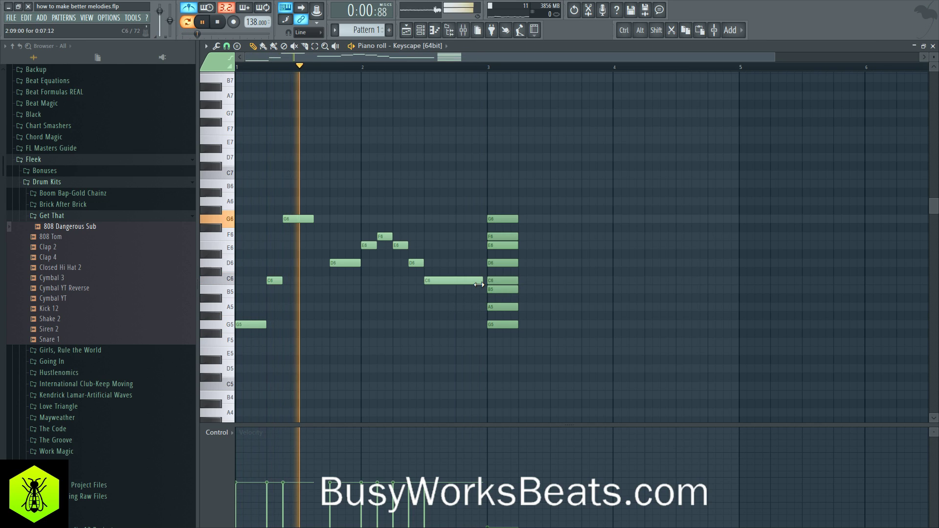
key("space")
Step: Transpose all the notes in bar 2 up one octave, play the melody, and move them back down one octave
left_click_drag(446, 302, 374, 224)
key("ctrl+Up")
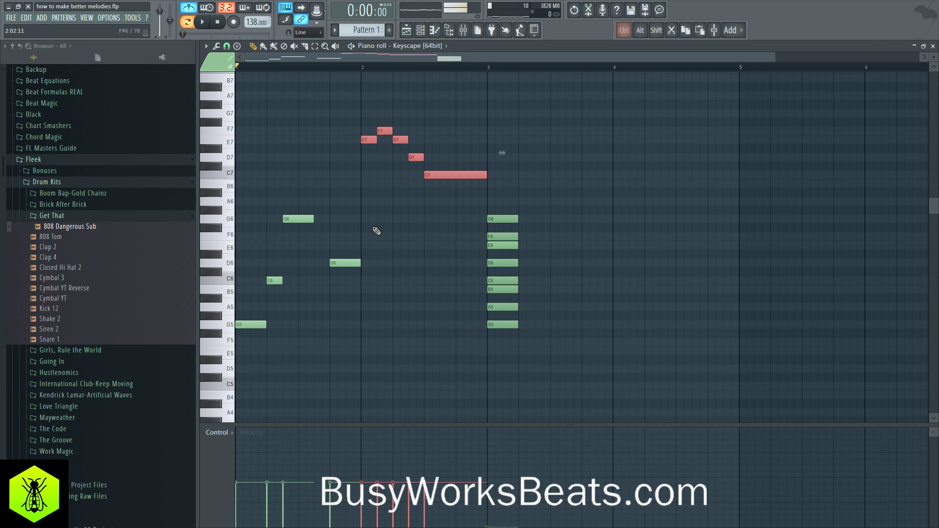
key("space")
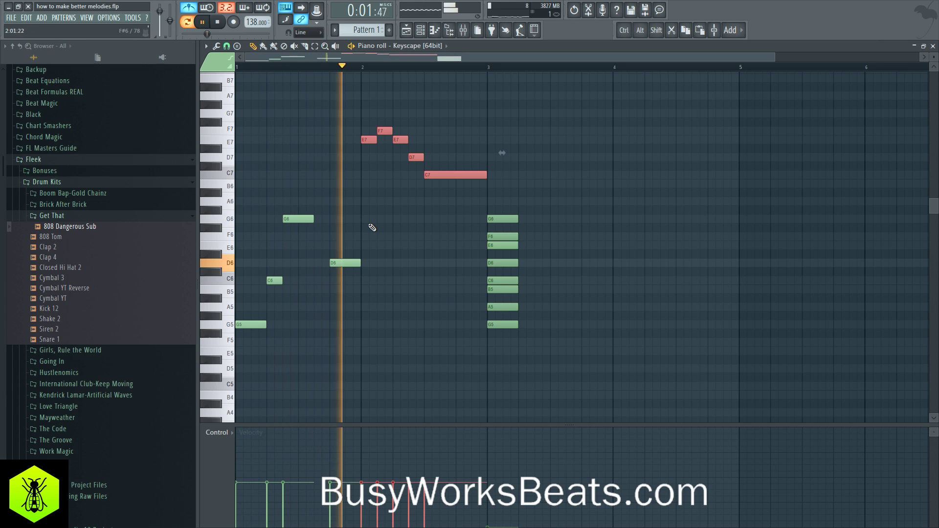
key("space")
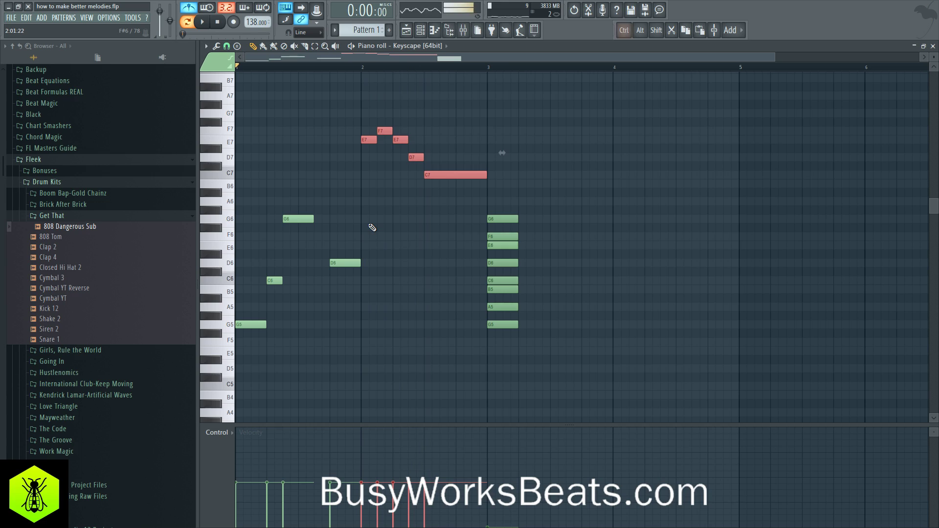
key("ctrl+Down")
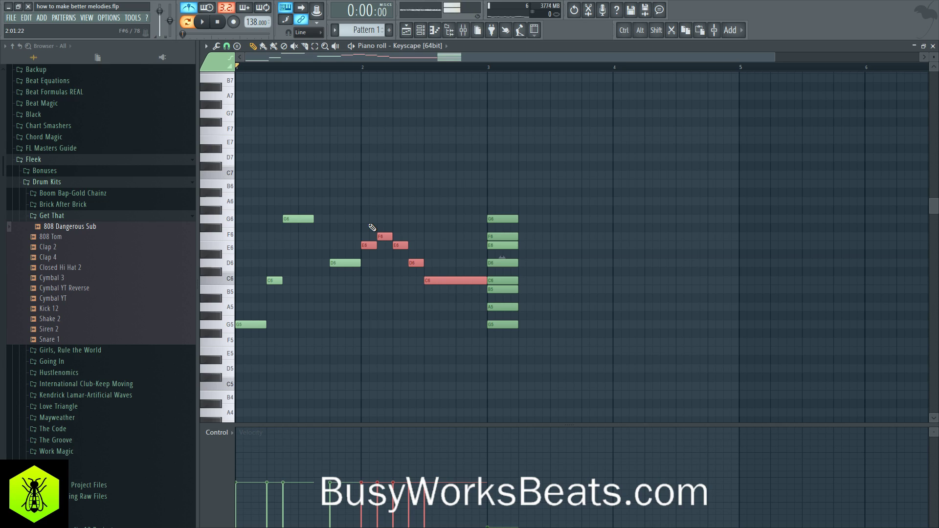
Step: Delete all notes from the piano roll, including the reference stack in bar 3
key("ctrl+d")
key("ctrl+a")
key("Delete")
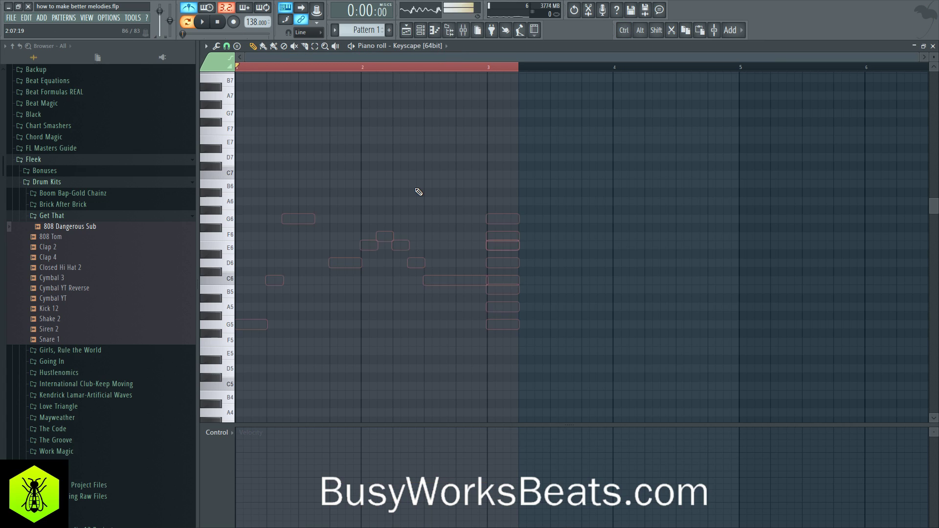
Step: Clear the leftover time selection in the empty piano roll and briefly run playback
key("ctrl+d")
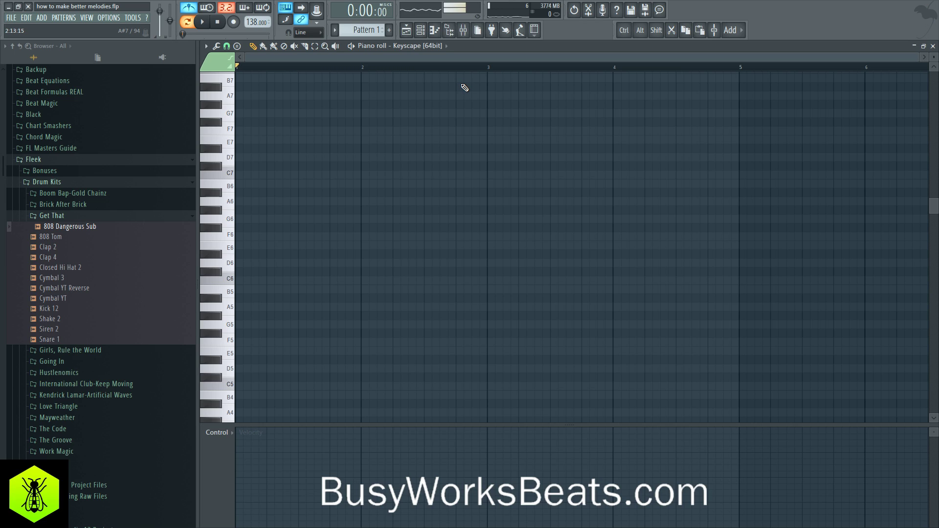
key("space")
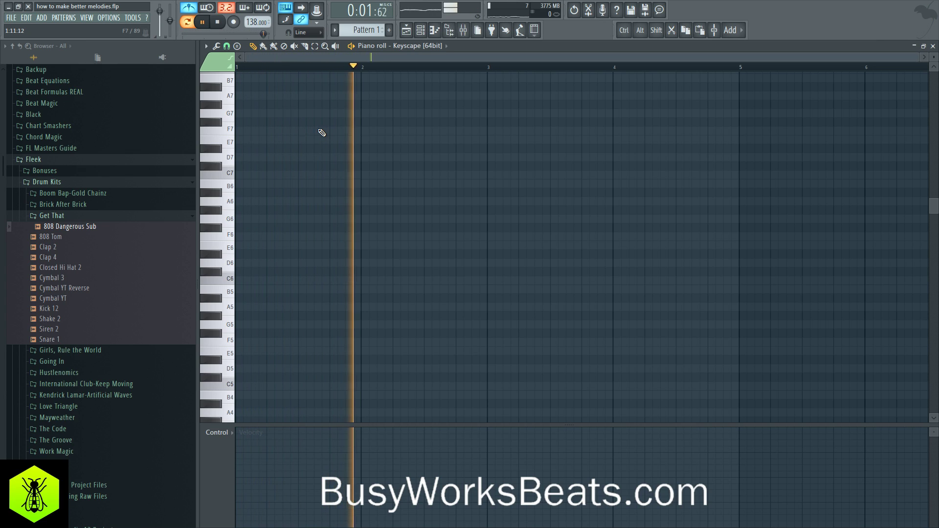
key("space")
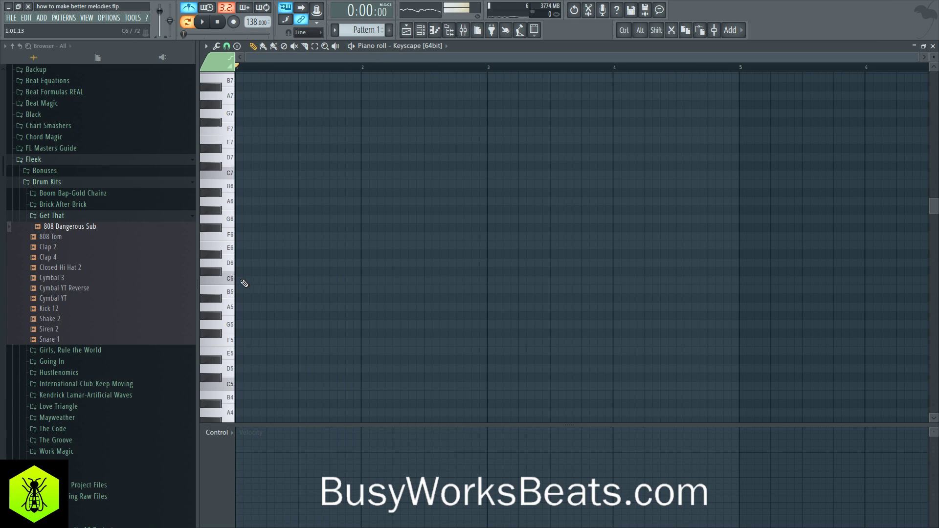
Step: Place three short A5 notes half a beat apart, starting half a beat into bar 1, and raise their velocity
left_click(253, 307)
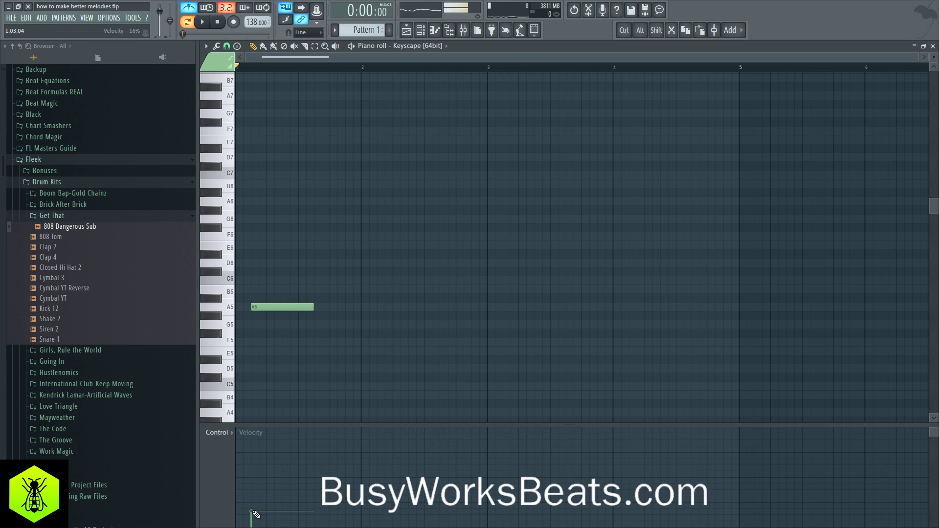
left_click_drag(316, 306, 265, 306)
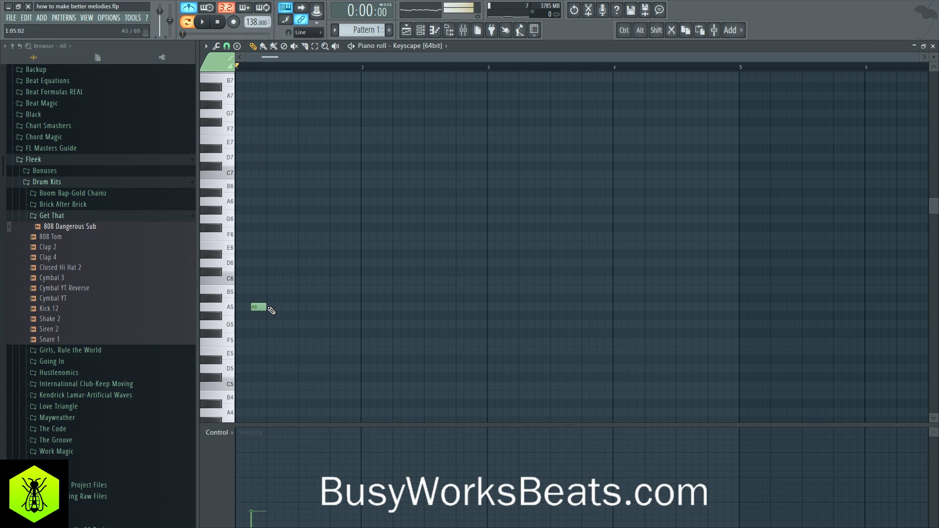
left_click_drag(272, 311, 282, 308)
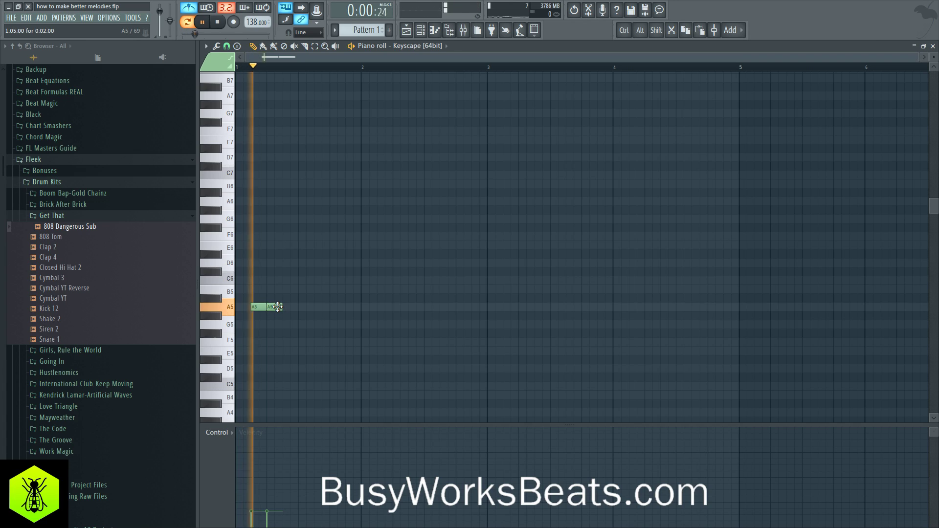
left_click(269, 307)
mouse_move(269, 308)
left_mouse_down()
mouse_move(259, 306)
mouse_move(280, 308)
left_mouse_up()
left_click(285, 317, "ctrl")
left_click(284, 307)
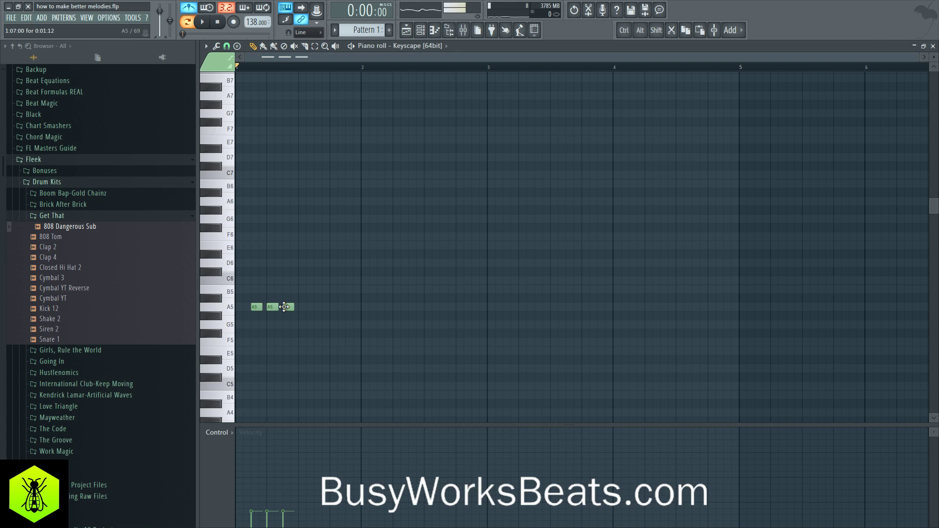
left_click_drag(293, 476, 250, 473)
Step: Continue bar 1 with three more short A5 notes and a final one-beat A5 reaching into bar 2, playing the phrase
key("space")
left_click(304, 307)
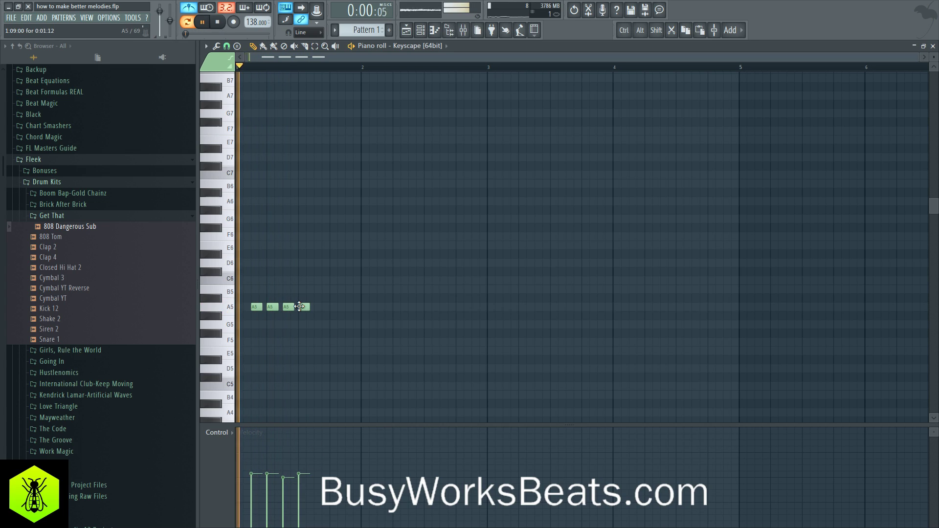
left_click(319, 307)
left_click(335, 308)
key("space")
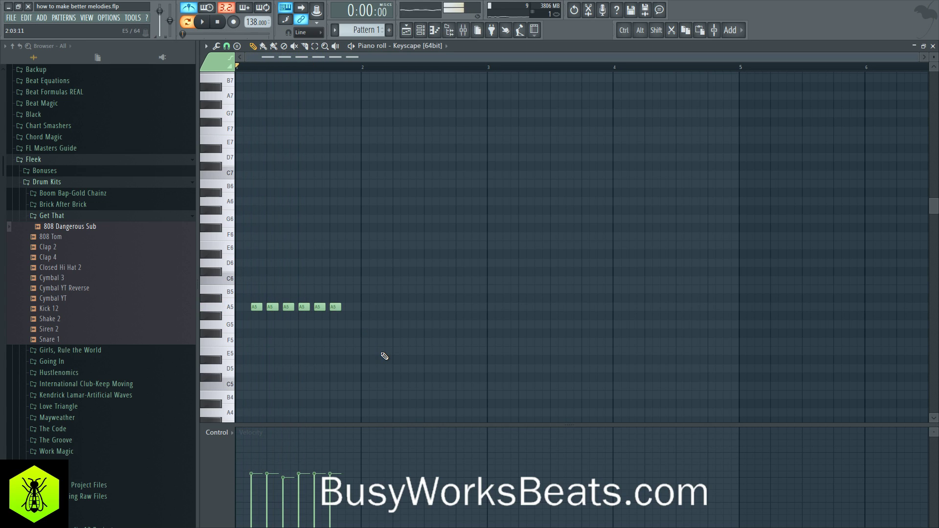
key("space")
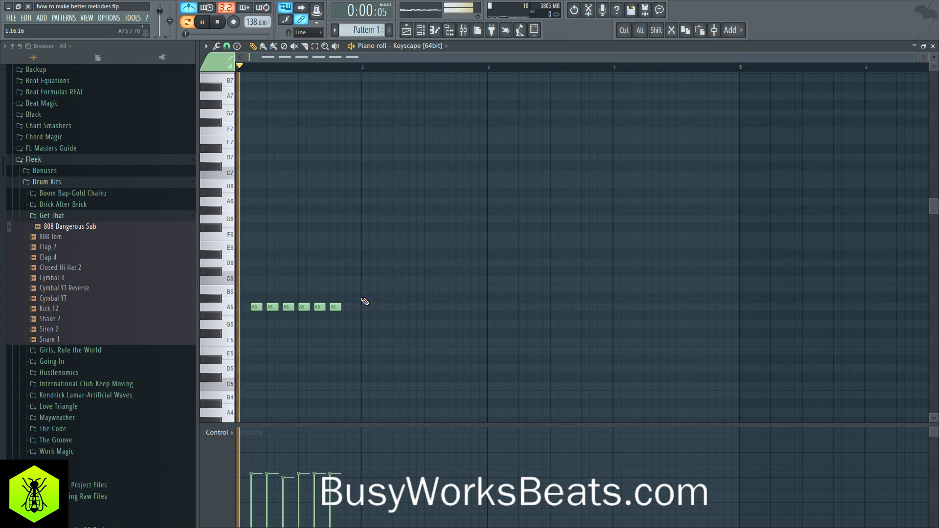
left_click(351, 308)
left_click_drag(356, 307, 374, 310)
key("space")
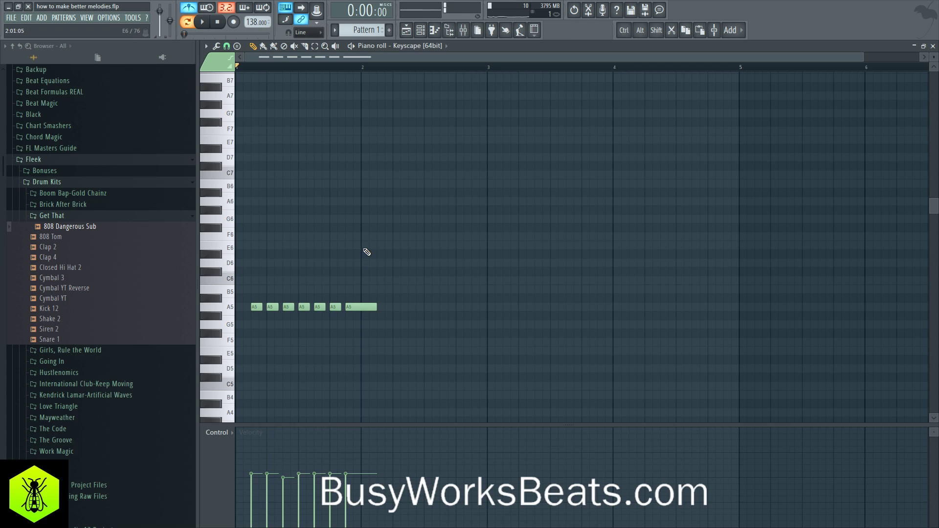
Step: Add three spaced C6 notes in the first half of bar 2 and play the melody
left_click_drag(367, 241, 372, 282)
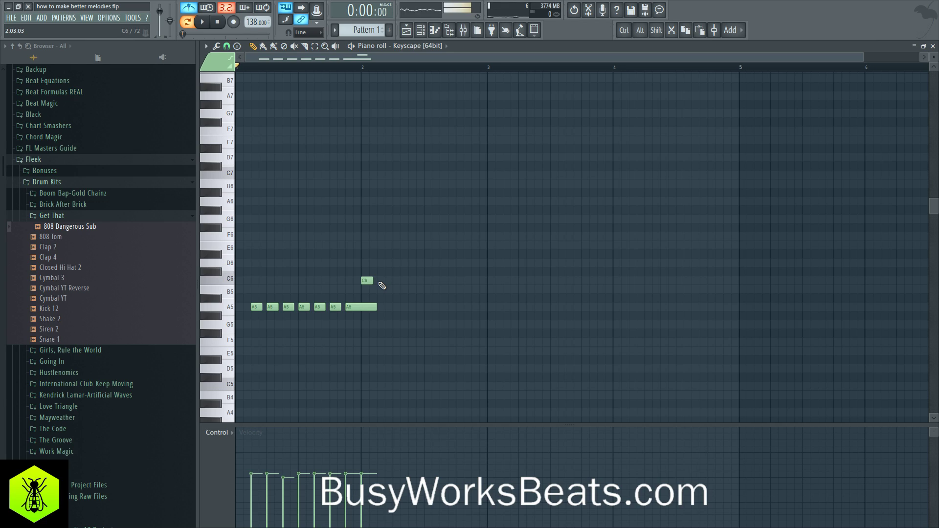
left_click(379, 282)
key("space")
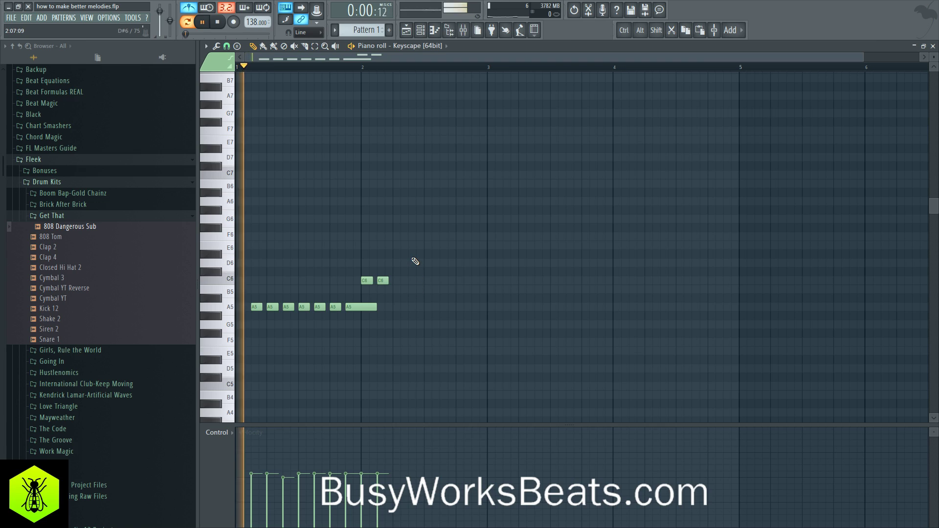
mouse_move(384, 281)
left_mouse_down()
mouse_move(393, 281)
mouse_move(376, 280)
mouse_move(400, 283)
left_mouse_up()
left_click(413, 281)
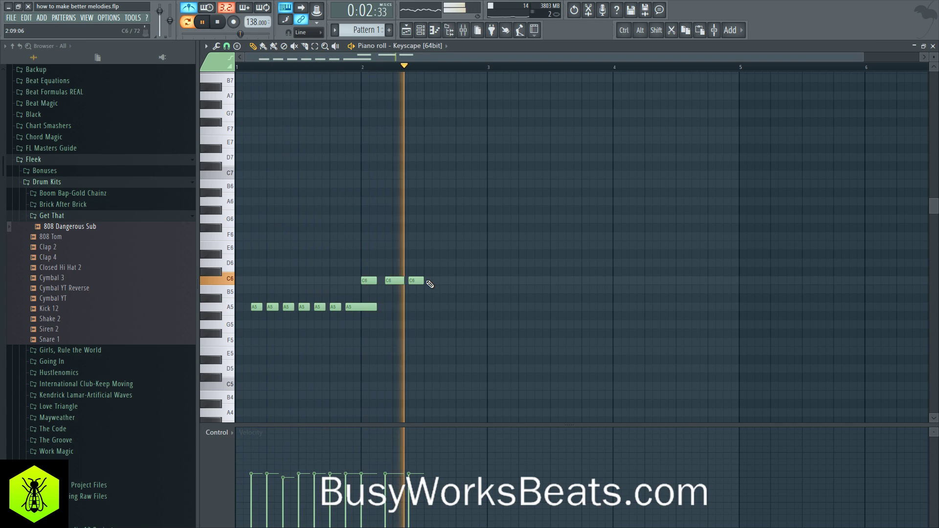
key("space")
Step: Add two short G5 notes and one short D6 note in the second half of bar 2, and play the melody
left_click(428, 307)
left_click(429, 324)
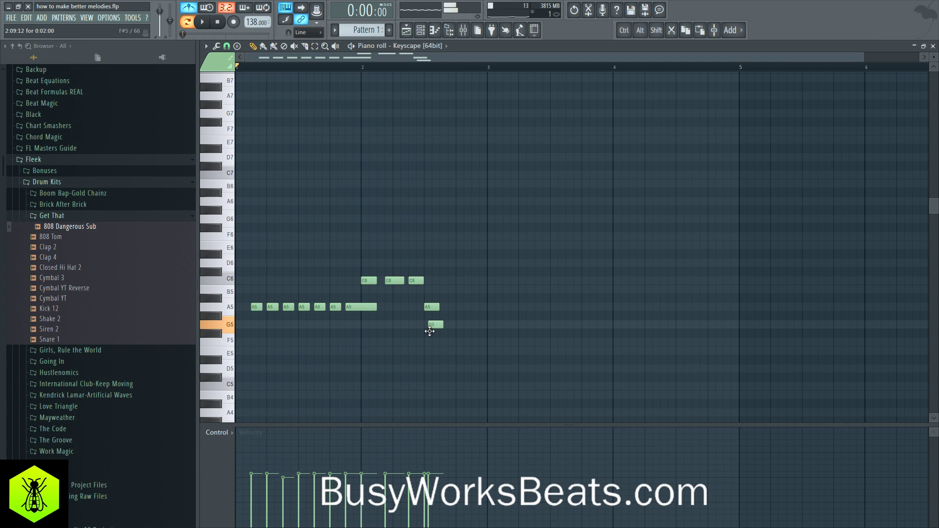
left_click_drag(433, 308, 447, 325)
left_click_drag(459, 247, 460, 263)
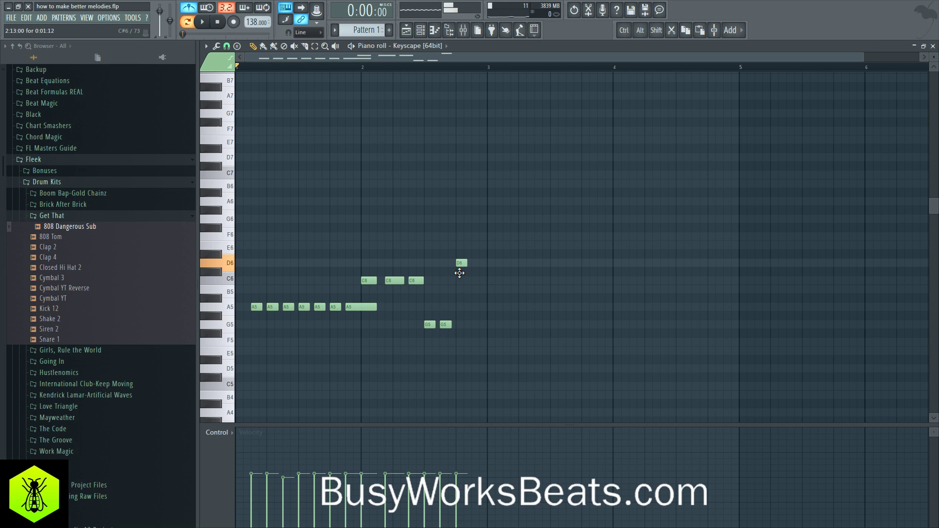
key("space")
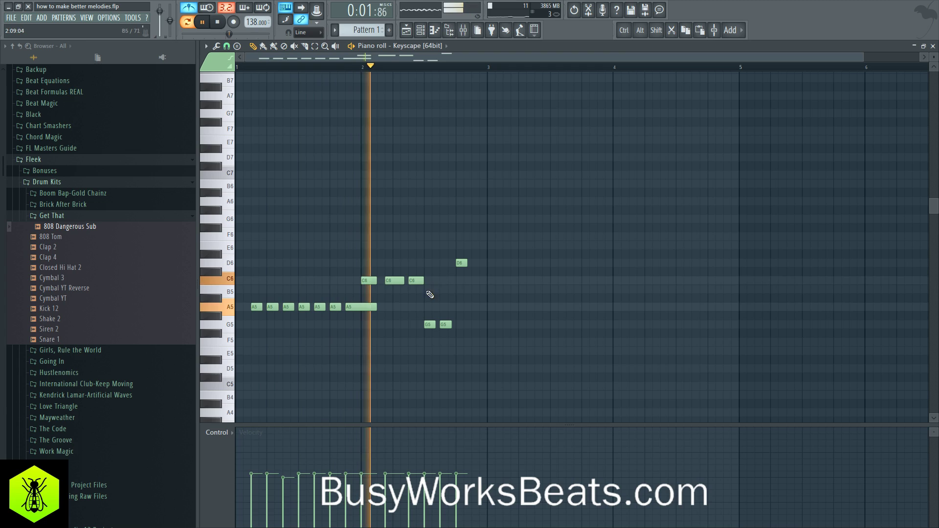
Step: Shift the second G5 and the D6 later in bar 2, lengthen both G5 notes, and play the melody
left_click_drag(444, 324, 452, 325)
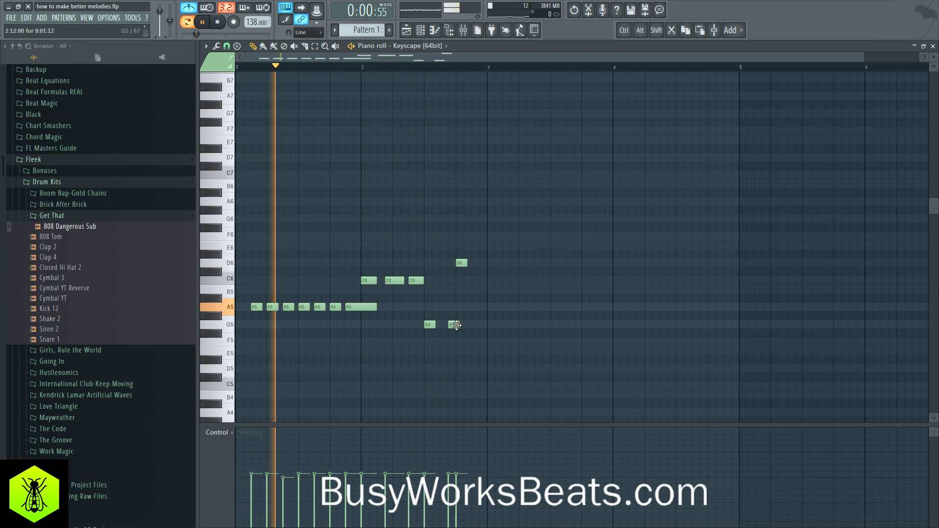
left_click_drag(462, 263, 477, 266)
key("space")
left_click_drag(460, 324, 438, 324)
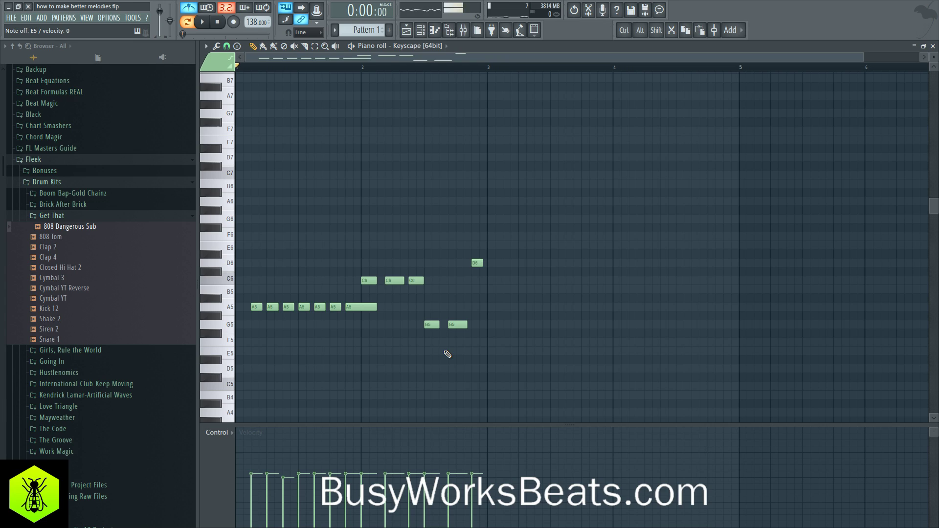
key("space")
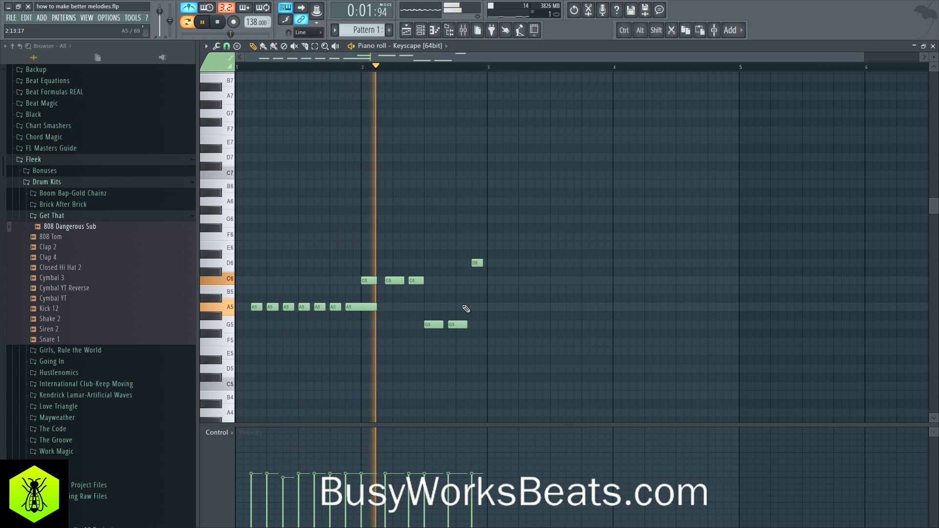
key("space")
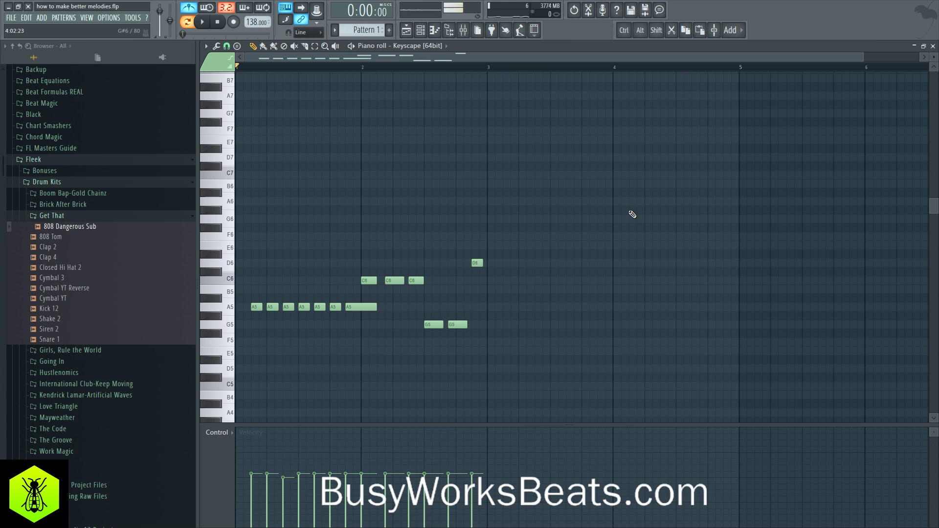
Step: Delete all notes from the piano roll and clear the time selection
key("ctrl+a")
key("Delete")
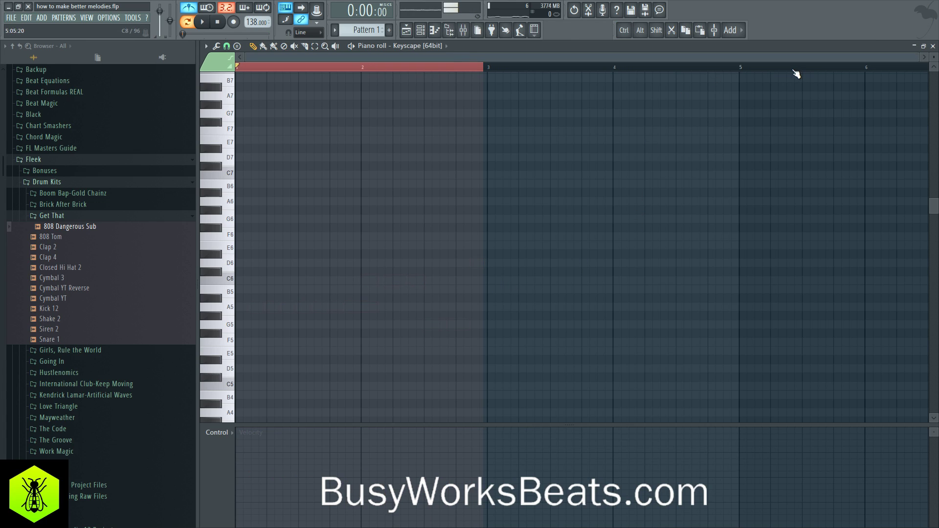
left_click(354, 66, "ctrl")
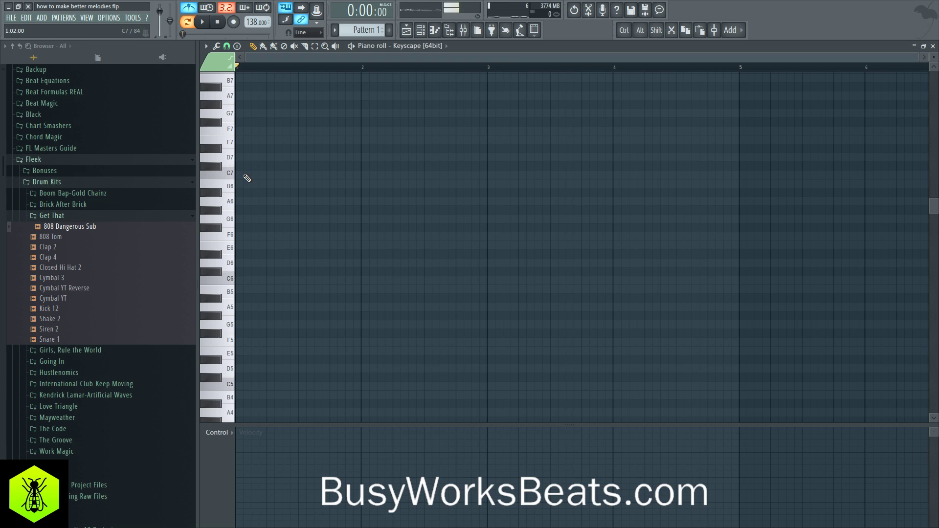
Step: Place A3 and A4 bass notes at the start of bar 1 and stretch both to fill the bar
scroll(283, 293, "down", 5)
left_click(254, 308)
left_click(244, 202)
left_click_drag(267, 189, 357, 313)
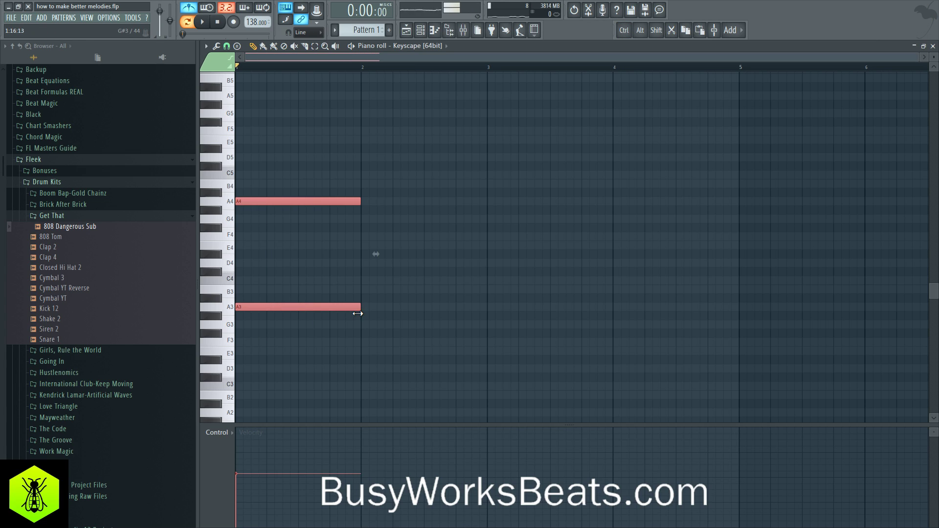
Step: Stack full-bar A5, C6 and E6 notes above the bass octave in bar 1
scroll(260, 255, "up", 4)
left_click(243, 201)
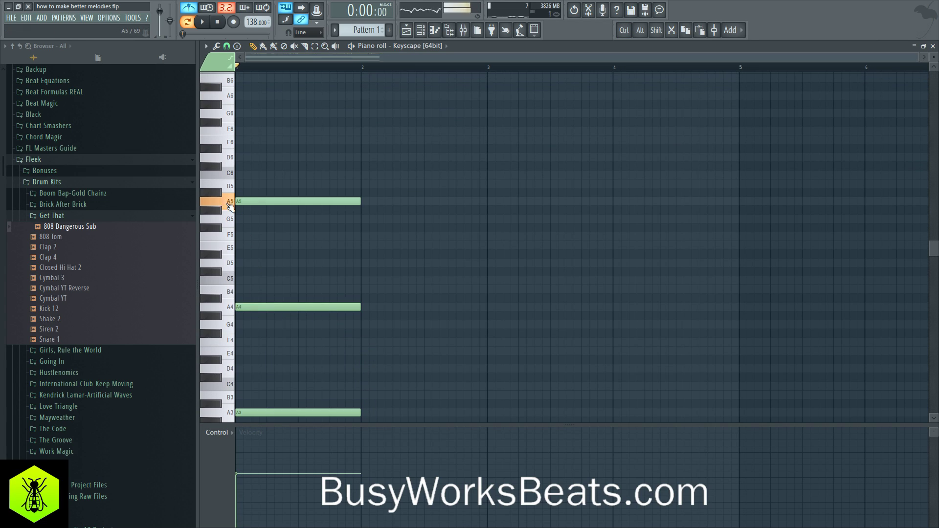
left_click(244, 175)
left_click(244, 139)
left_click_drag(247, 120, 278, 233)
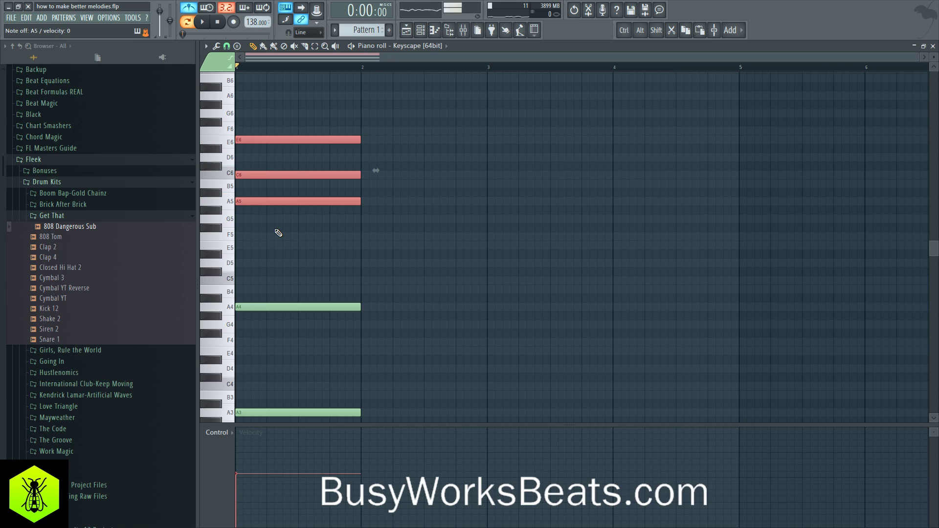
Step: Delete the A5 and C6 notes, keeping E6 above the bass octave, and play the pattern
right_click(274, 221)
right_click(274, 201)
right_click(273, 174)
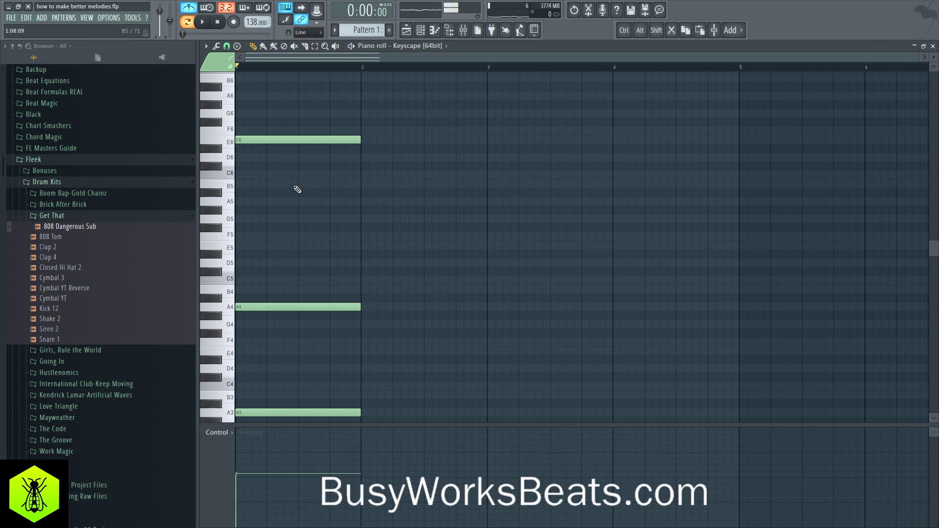
key("space")
key("space")
scroll(280, 177, "up", 3)
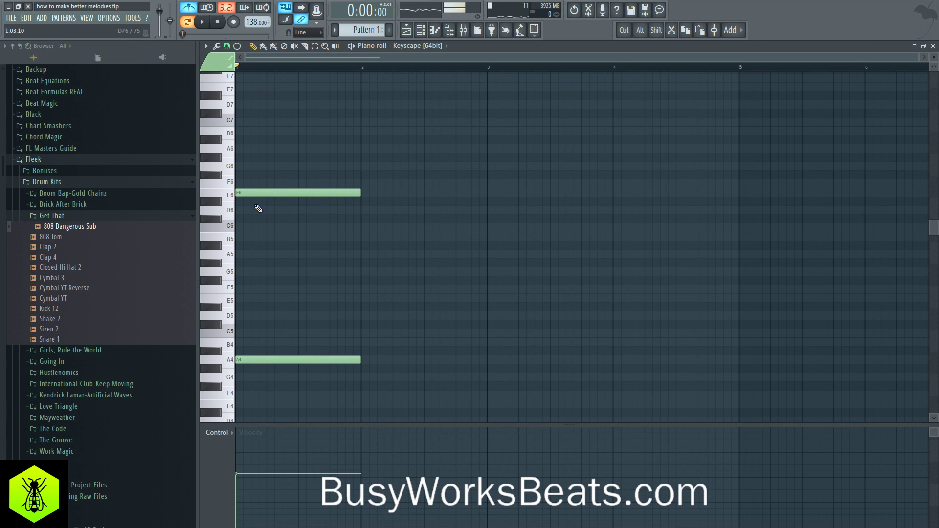
key("space")
key("space")
Step: Add a C6 three steps into bar 1 and an A5 three steps after it, playing the staggered notes
left_click(261, 228)
key("space")
left_click_drag(262, 228, 266, 227)
key("space")
left_click_drag(298, 256, 283, 252)
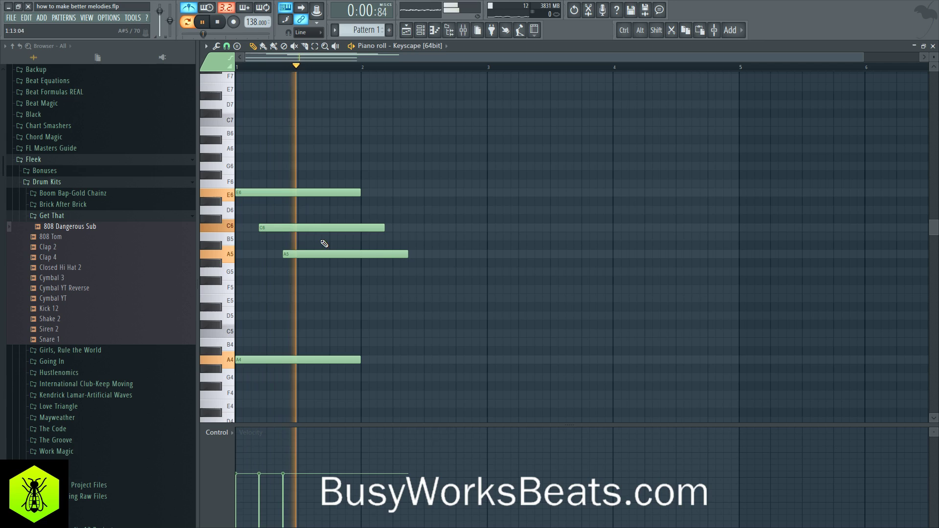
Step: Trim the staggered C6 and A5 notes to the end of bar 1, undoing the accidental move of A5
left_click_drag(401, 267, 377, 224)
left_click_drag(378, 221, 362, 225)
right_click(377, 220)
left_click_drag(394, 251, 357, 252)
key("ctrl+z")
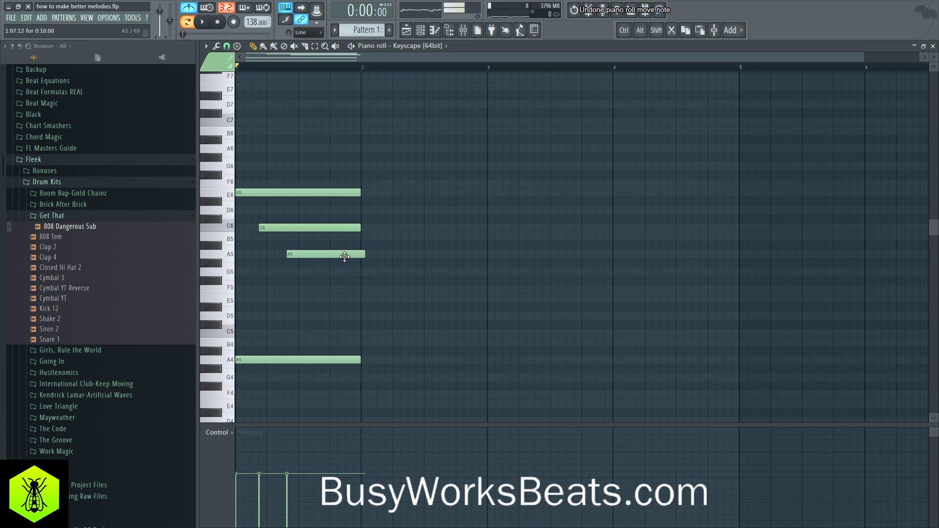
left_click(331, 250)
key("ctrl+z")
Step: Add full-bar G3 and G4 bass notes in bar 2
scroll(364, 265, "down", 4)
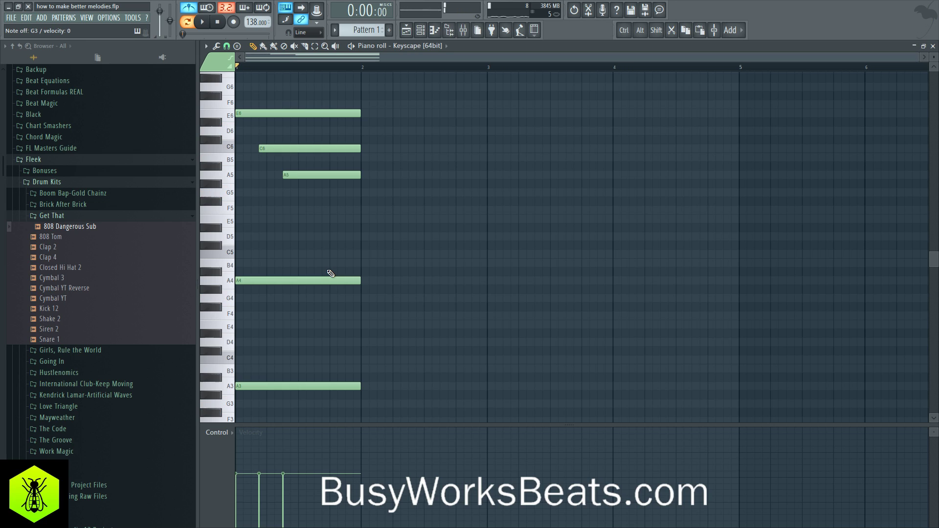
left_click_drag(298, 267, 371, 400)
left_click(379, 363)
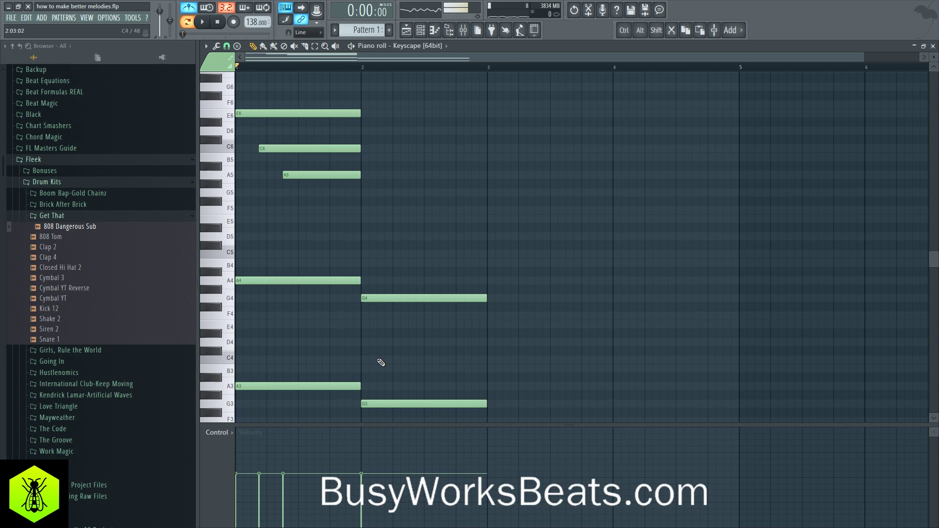
Step: Add a full-bar D6 in bar 2 and a B5 starting three steps later and lasting to the bar's end, and play
scroll(380, 363, "up", 2)
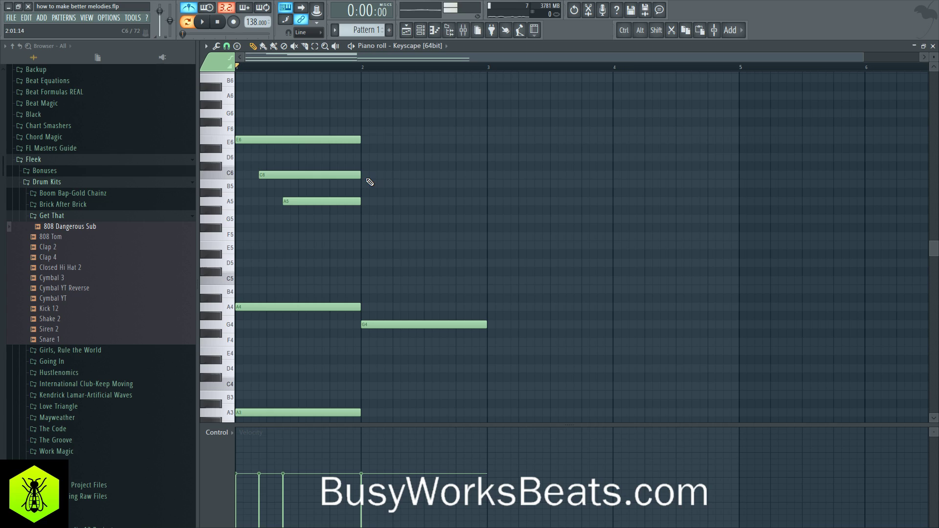
left_click(362, 157)
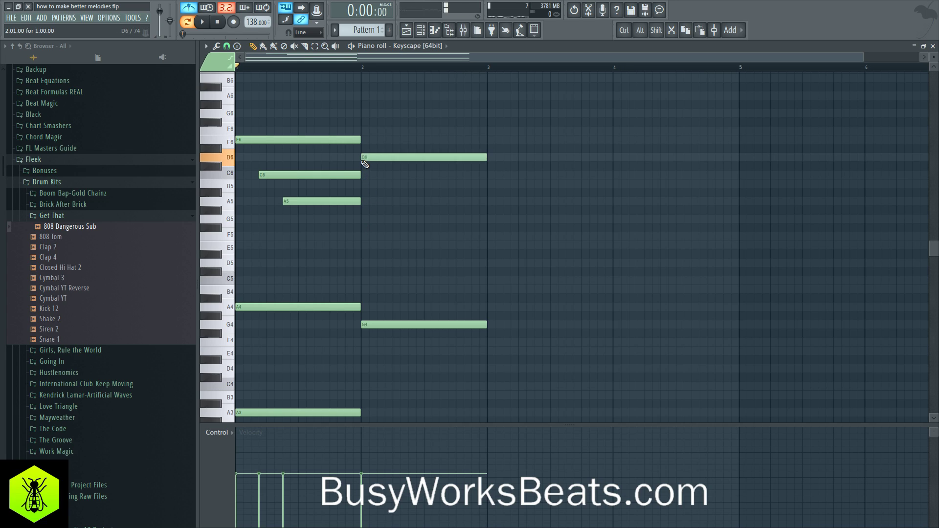
mouse_move(391, 184)
left_mouse_down()
mouse_move(432, 187)
mouse_move(400, 179)
left_mouse_up()
key("space")
key("space")
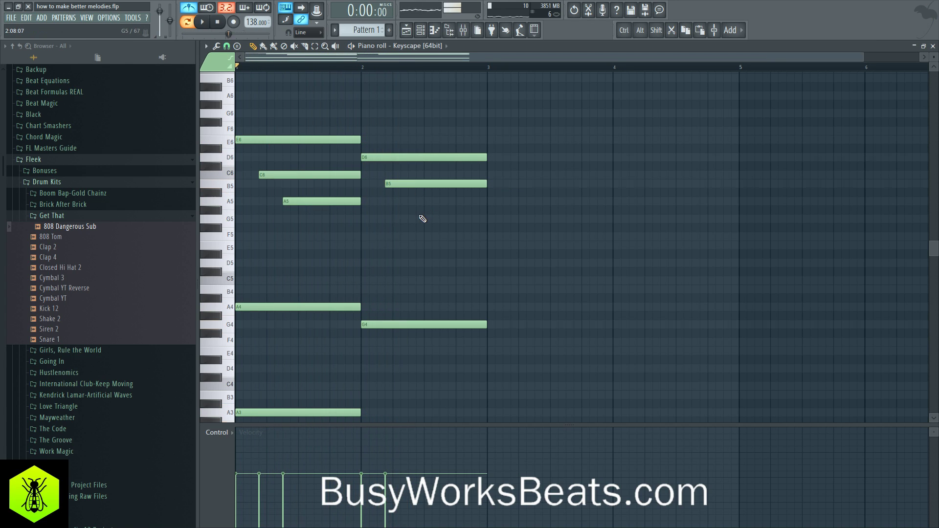
Step: Add a G5 six steps into bar 2, lasting to the bar's end, while playing the pattern
left_click(412, 218)
key("space")
left_click_drag(417, 218, 412, 219)
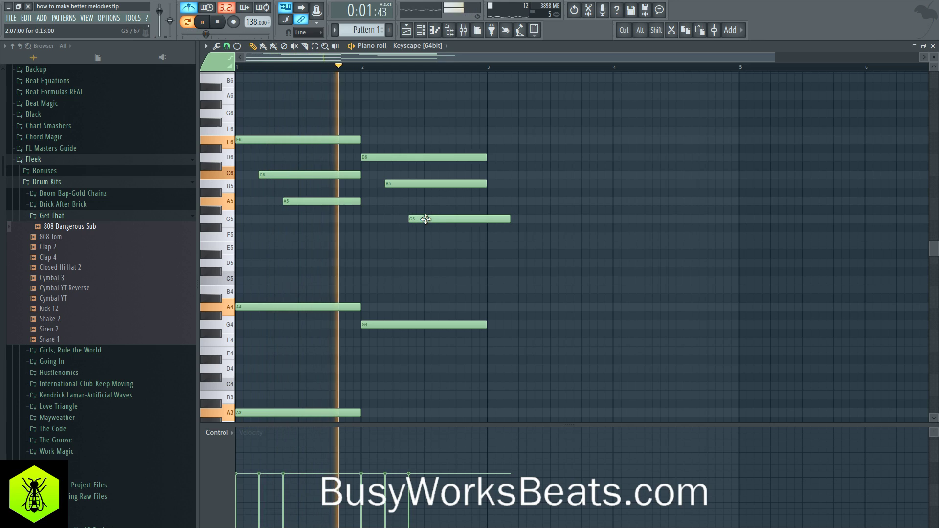
left_click_drag(509, 219, 488, 219)
key("space")
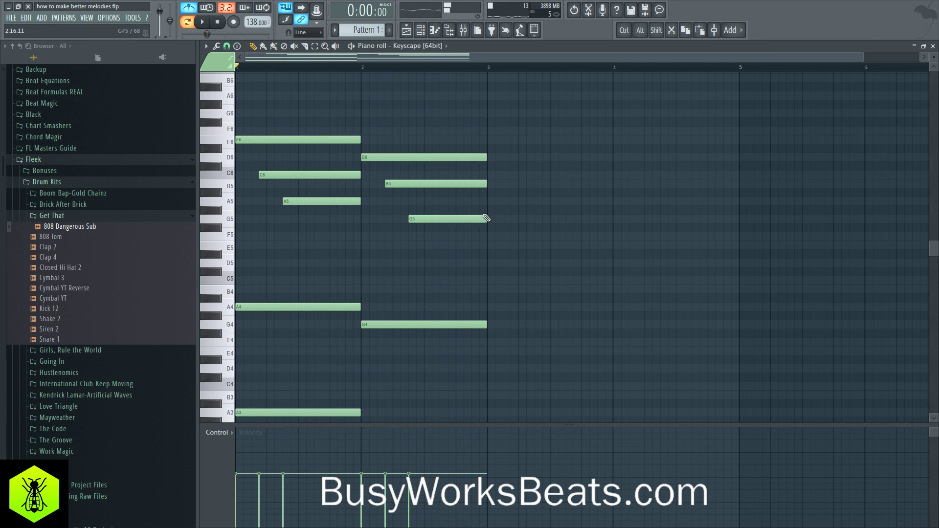
Step: Copy bar 1's staggered E6, C6 and A5 notes into bar 3, add full-bar F3 and F4 bass notes there, and play
scroll(515, 245, "down", 2)
scroll(515, 246, "down", 1)
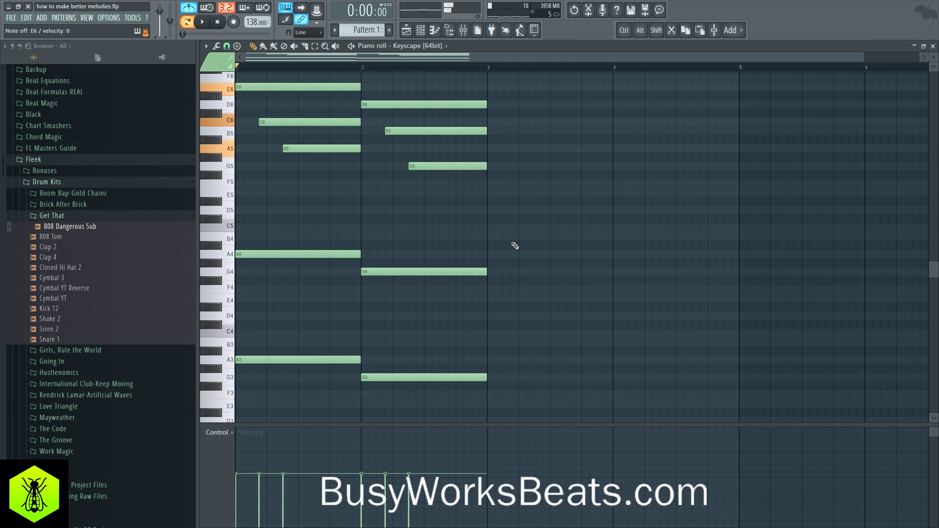
mouse_move(258, 75)
left_mouse_down()
mouse_move(294, 155)
mouse_move(499, 161)
mouse_move(541, 151)
left_mouse_up()
left_click_drag(443, 226, 437, 277)
left_click_drag(397, 243, 534, 397)
key("space")
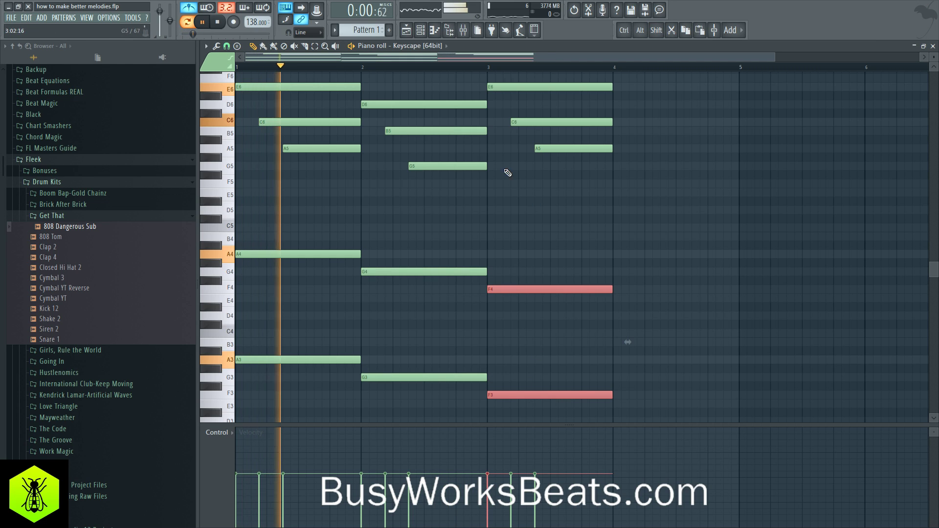
scroll(445, 72, "down", 1)
scroll(445, 73, "down", 1)
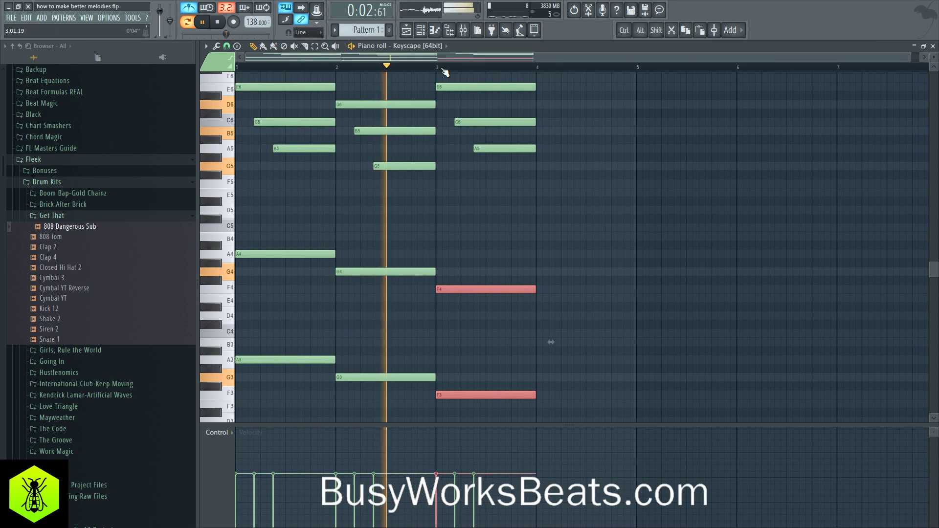
left_click(569, 177)
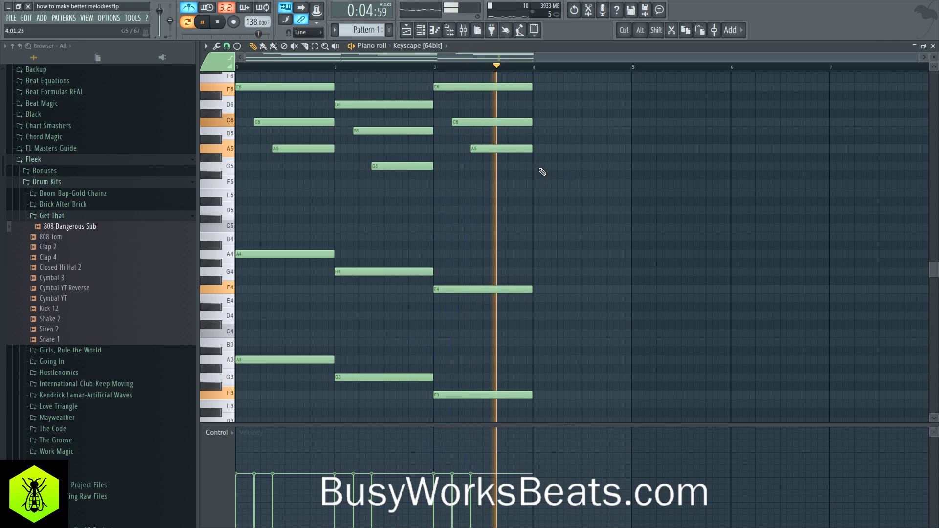
key("space")
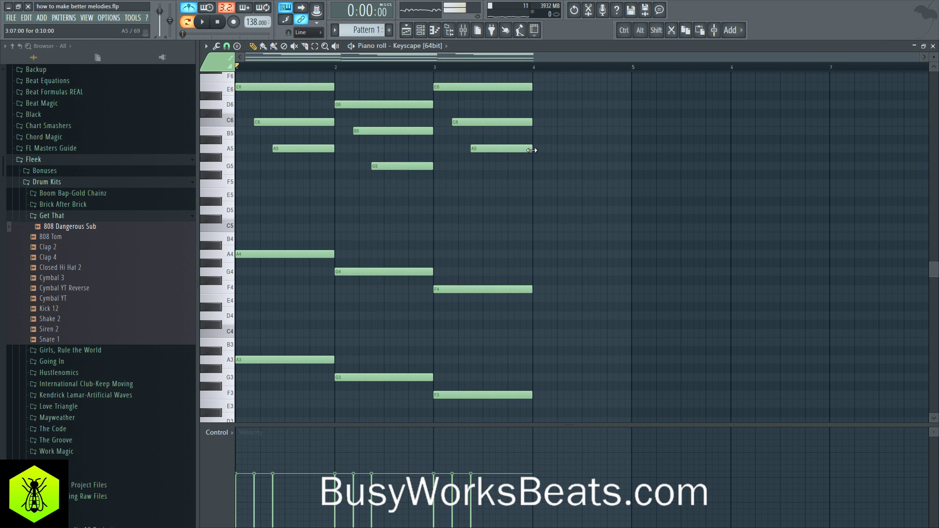
Step: Audition a few melody notes on the typing keyboard, and add full-bar E3 and E4 bass notes in bar 4
key("n")
key("m")
key("comma")
key("m")
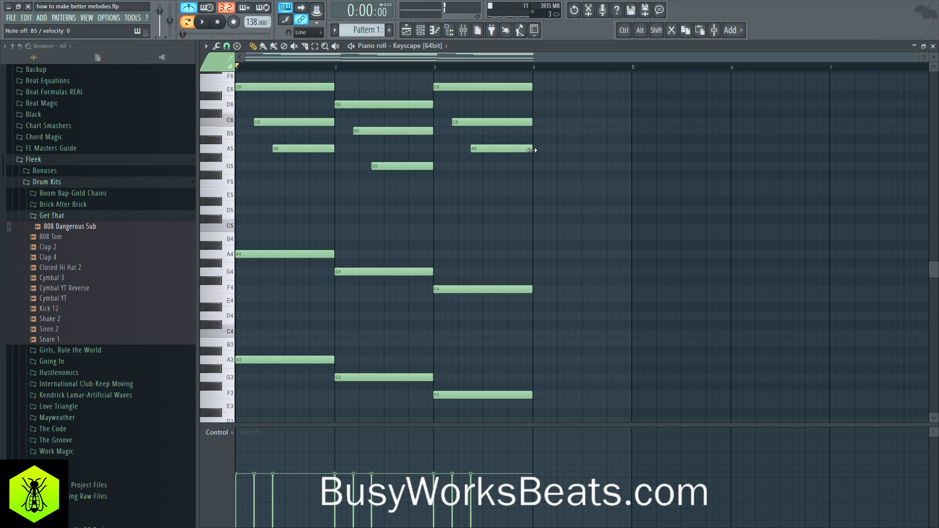
scroll(526, 181, "down", 1)
left_click_drag(503, 198, 591, 377)
left_click(594, 315)
scroll(593, 308, "up", 2)
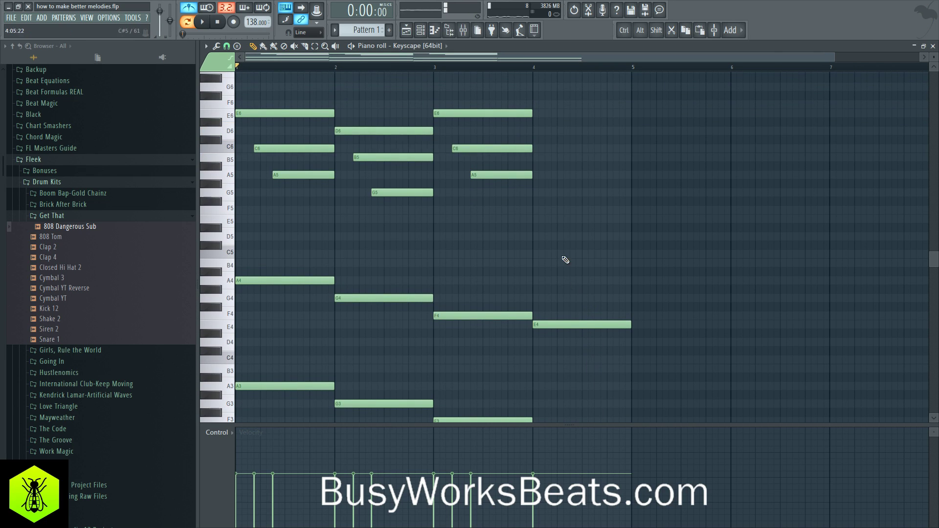
Step: Add a B5 at the start of bar 4 and shorten it to four steps, deleting the stray note above it
left_click(538, 140)
left_click_drag(541, 140, 541, 157)
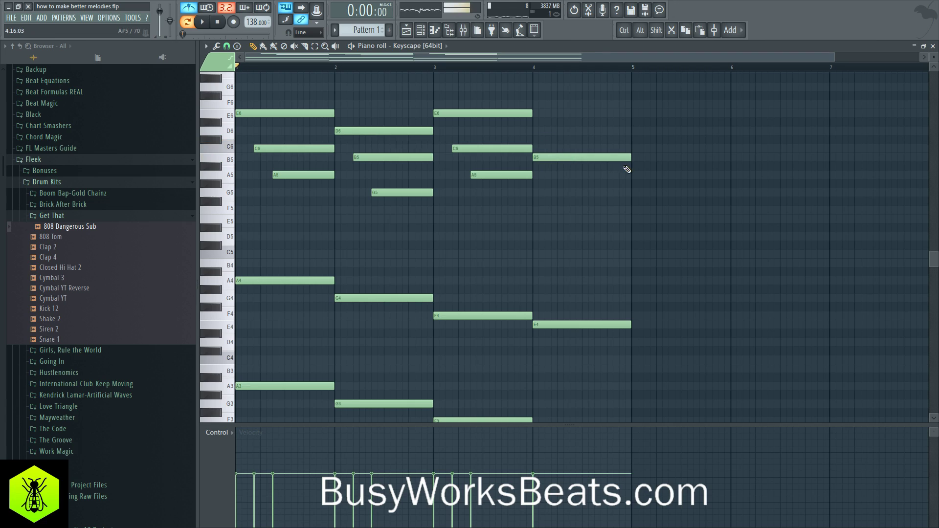
left_click_drag(628, 157, 554, 157)
left_click(556, 148)
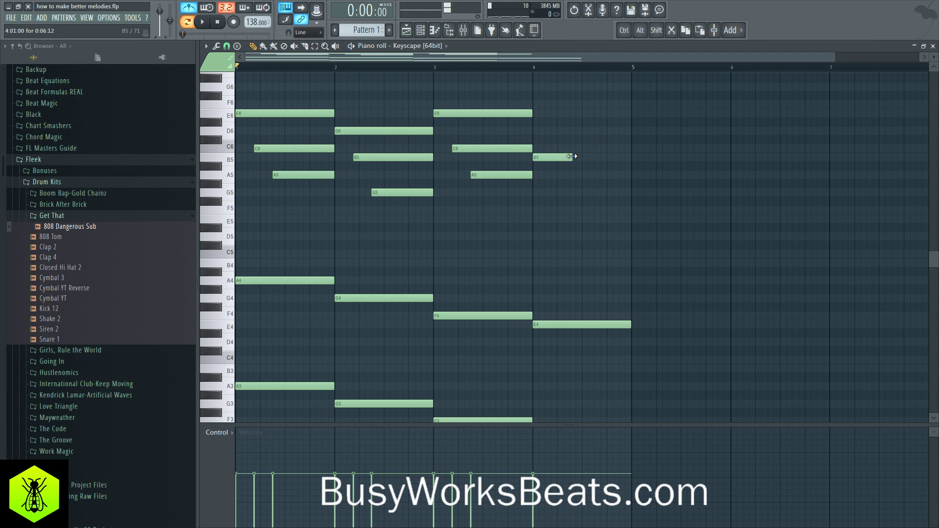
right_click(555, 149)
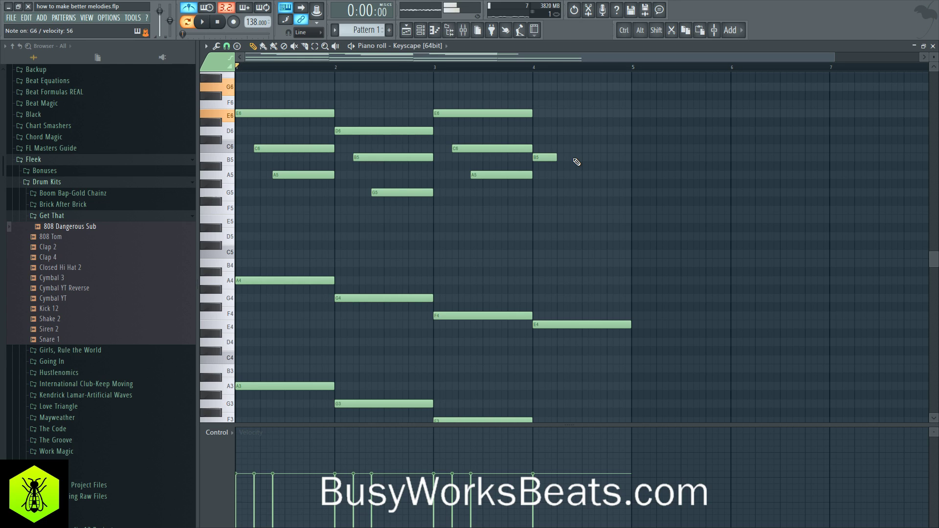
scroll(577, 162, "up", 3)
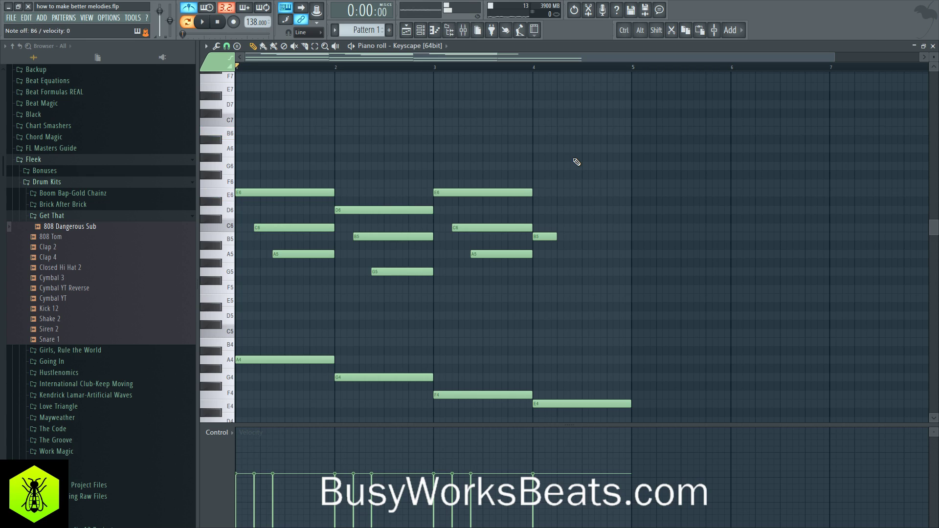
scroll(582, 171, "down", 2)
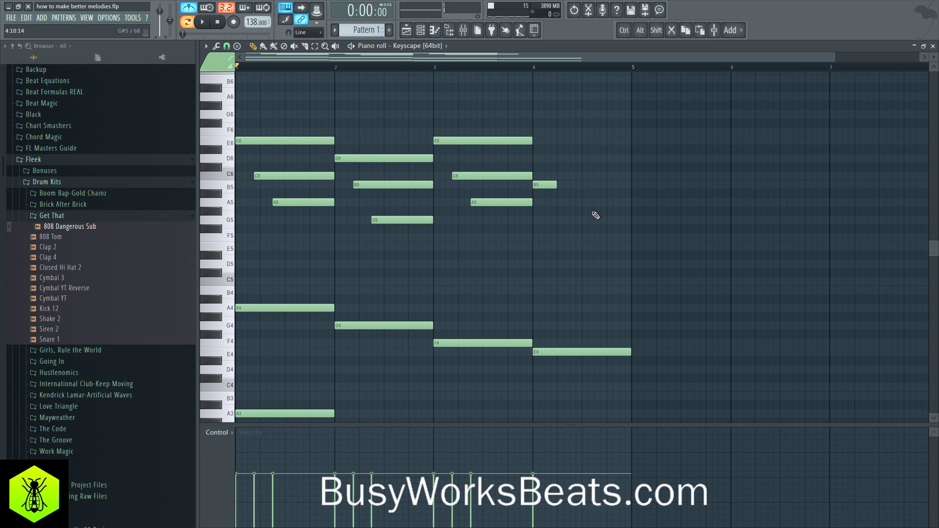
scroll(550, 188, "up", 1)
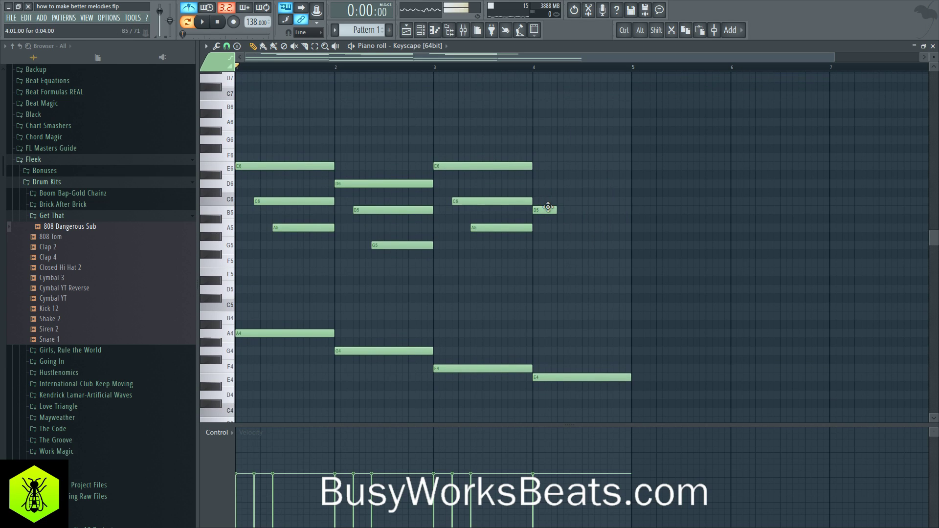
Step: Fill the rest of bar 4 with consecutive four-step C6, B5 and C6 notes, and play the pattern
left_click(563, 201)
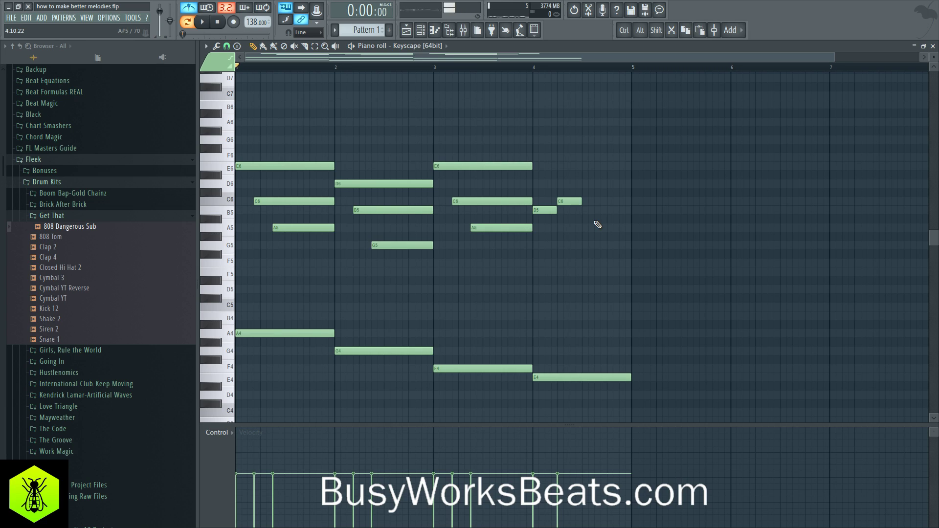
key("space")
left_click(594, 210)
left_click(622, 201)
left_click_drag(621, 201, 618, 201)
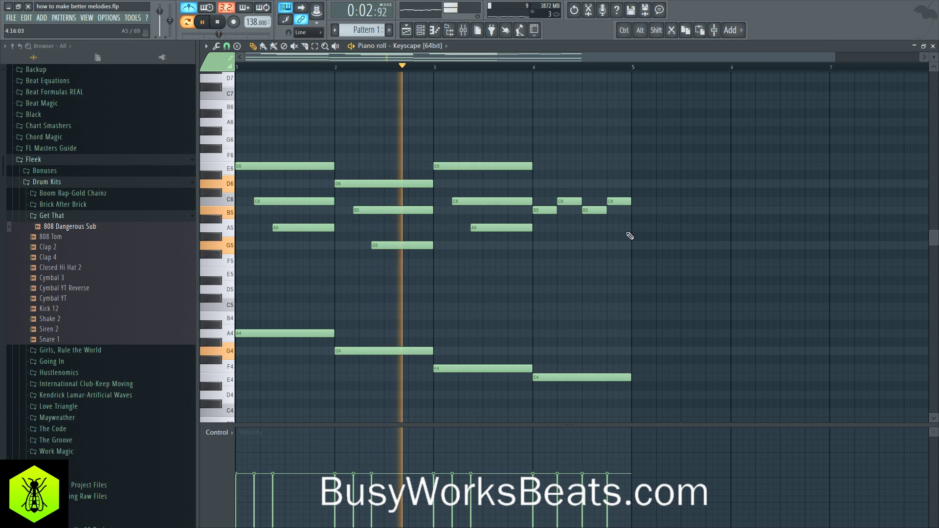
Step: Shift bar 4's C6 notes earlier to start on steps 4 and 12, playing the bar to check the rhythm
left_click_drag(565, 201, 552, 198)
key("space")
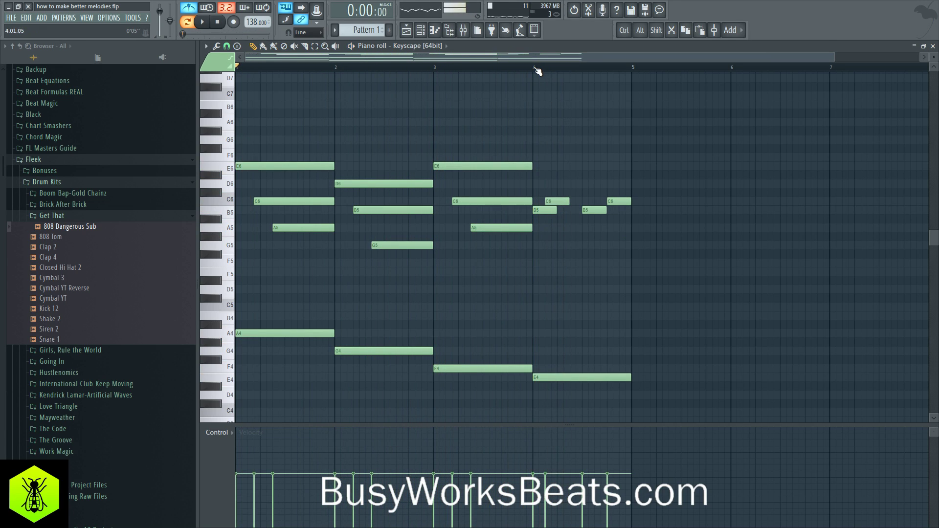
key("space")
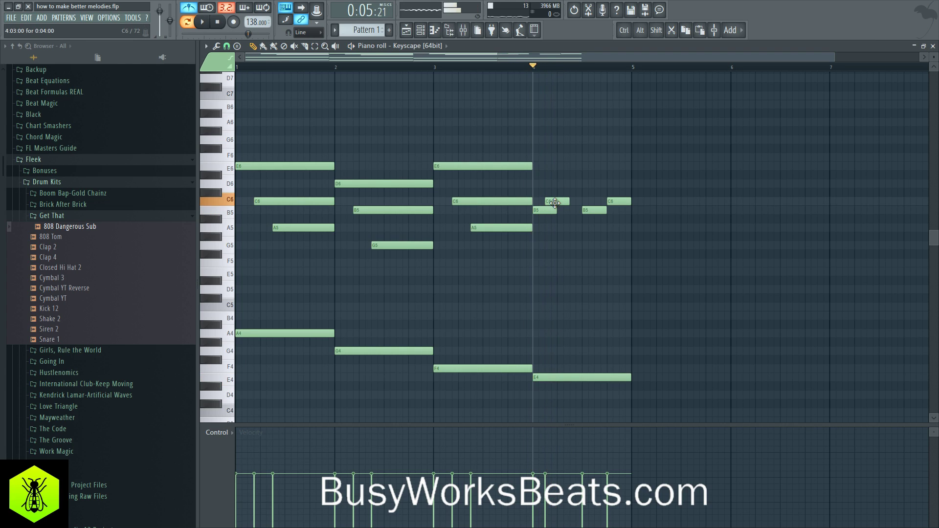
mouse_move(587, 209)
left_mouse_down()
mouse_move(577, 207)
mouse_move(607, 212)
mouse_move(598, 211)
left_mouse_up()
key("space")
key("space")
Step: Add two-step B5 notes on steps 7 and 15 of bar 4 and a two-step D6 on step 15, and play
left_click(625, 221, "ctrl")
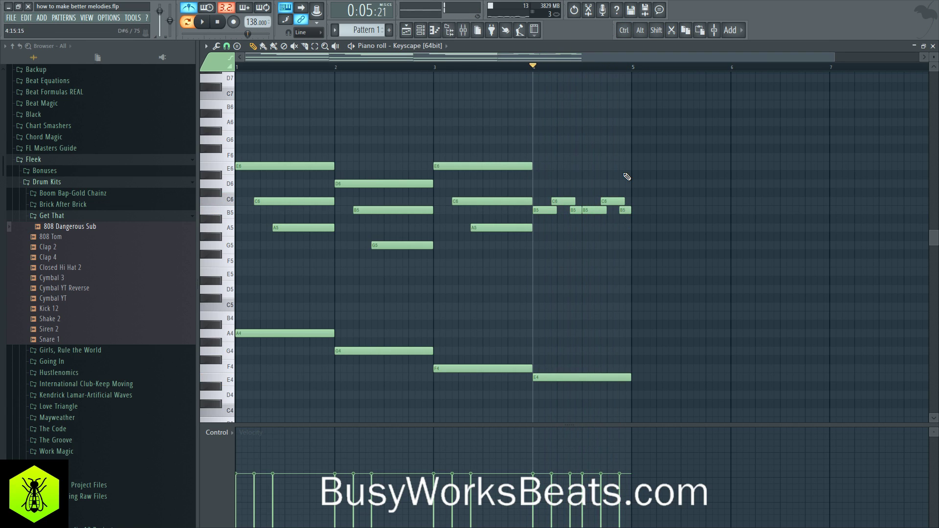
key("space")
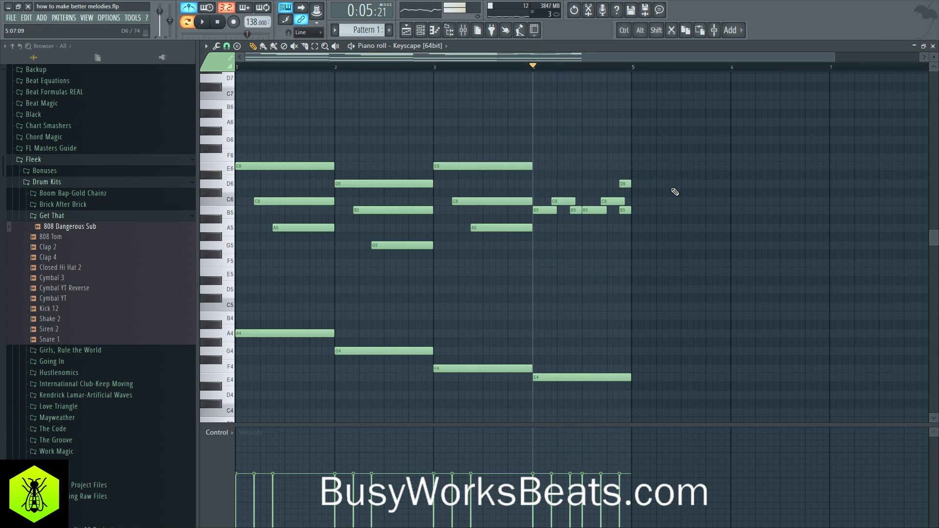
key("space")
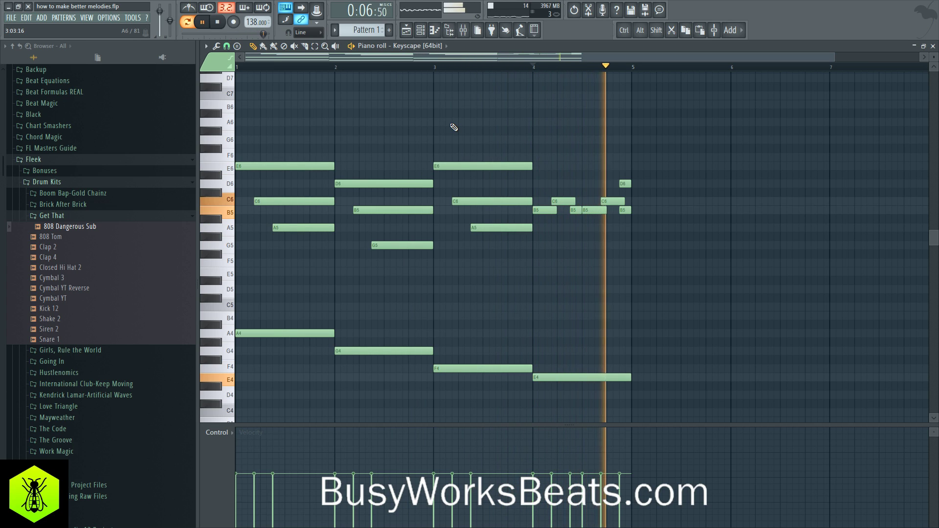
Step: Split bar 4's E3 and E4 bass notes at the middle of the bar and deselect the resulting halves
scroll(578, 201, "down", 5)
mouse_move(601, 211)
left_mouse_down()
mouse_move(631, 364)
mouse_move(583, 347)
mouse_move(617, 353)
left_mouse_up()
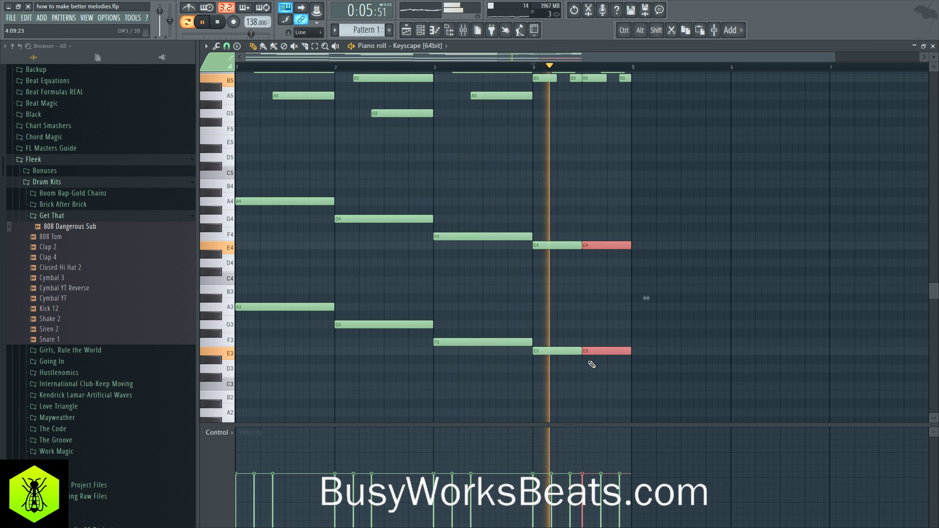
left_click(612, 316)
scroll(613, 317, "up", 4)
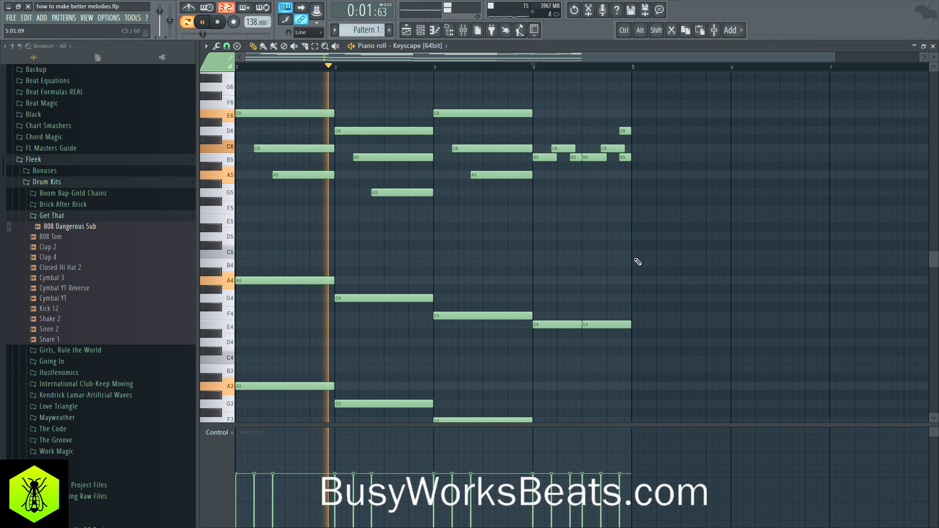
Step: Split the first halves of bar 4's E3 and E4 notes six steps into the bar, and shrink the velocity pane
scroll(634, 264, "down", 3)
left_click_drag(579, 226, 557, 380)
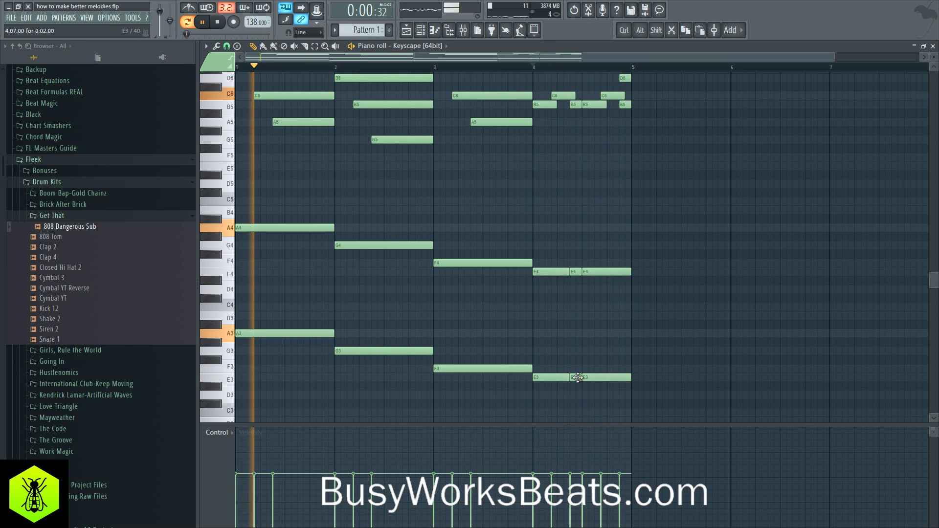
scroll(666, 331, "up", 3)
scroll(666, 331, "up", 2)
scroll(667, 331, "down", 3)
left_click_drag(721, 425, 721, 459)
scroll(719, 430, "up", 1)
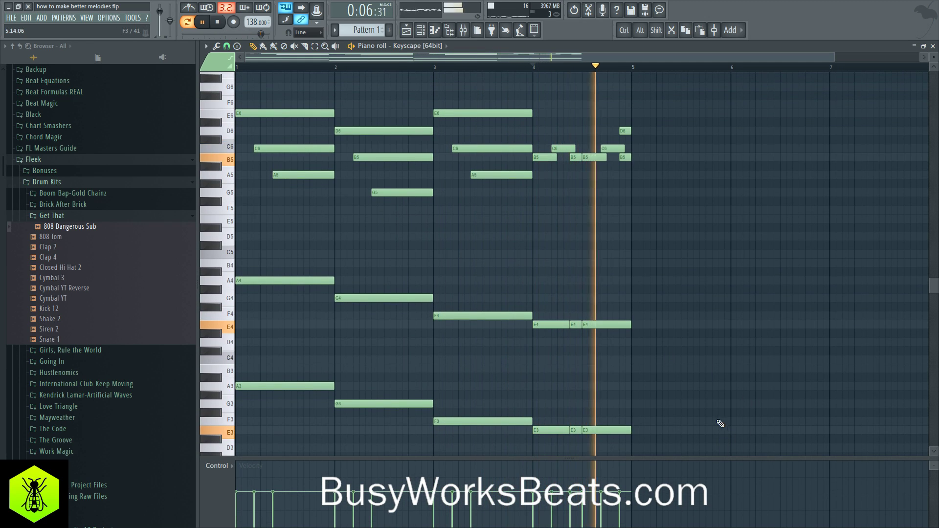